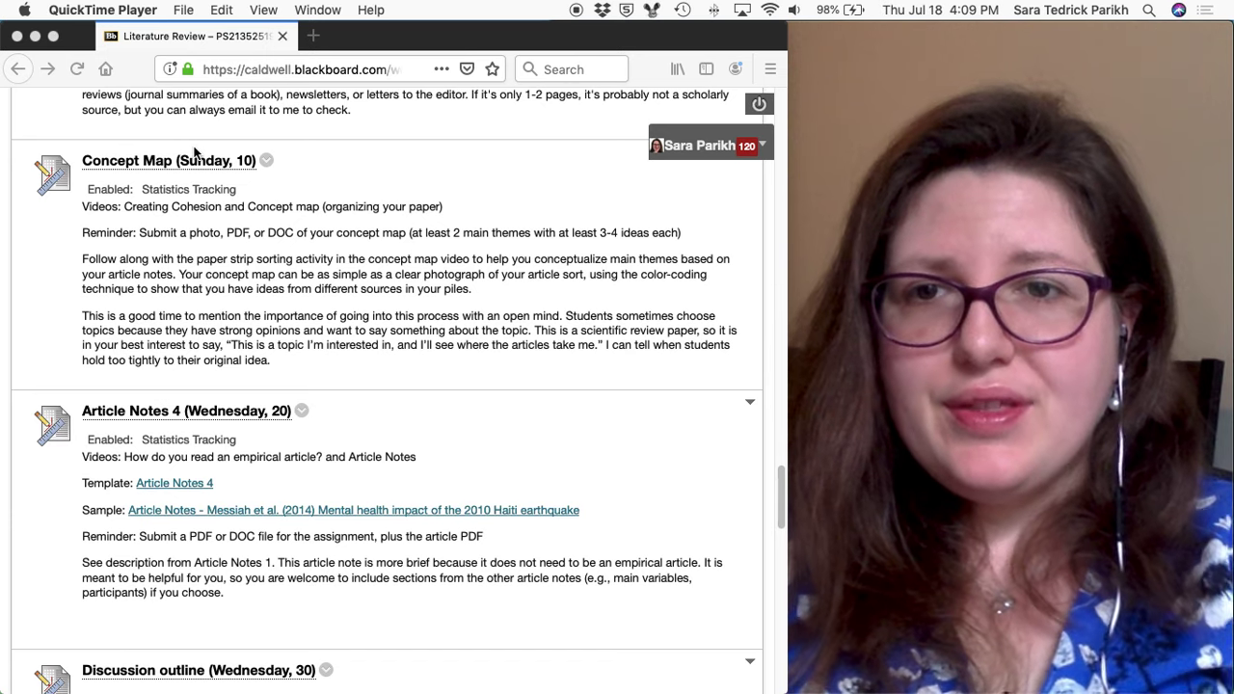
Open the Concept Map (Sunday, 10) assignment from the Literature Review course content.
left_click(207, 168)
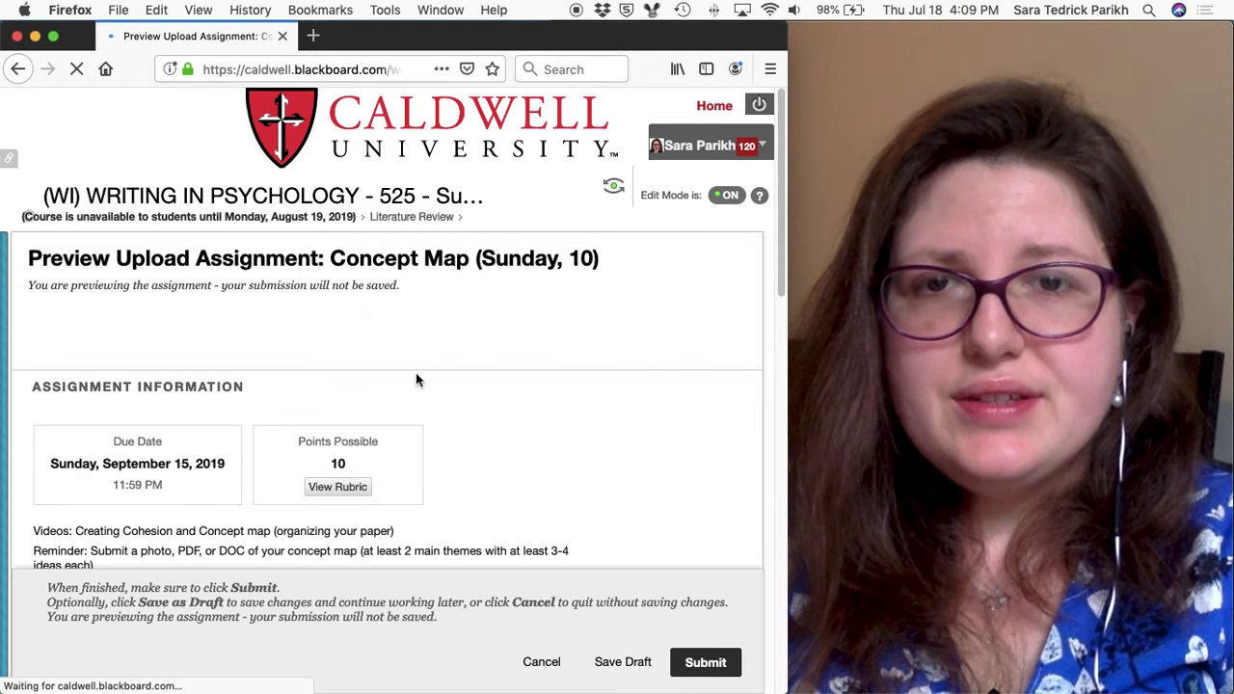
Zoom the Concept Map assignment preview to 120% and read its instructions and submission agreement.
scroll(419, 377, "down", 5)
scroll(418, 376, "down", 1)
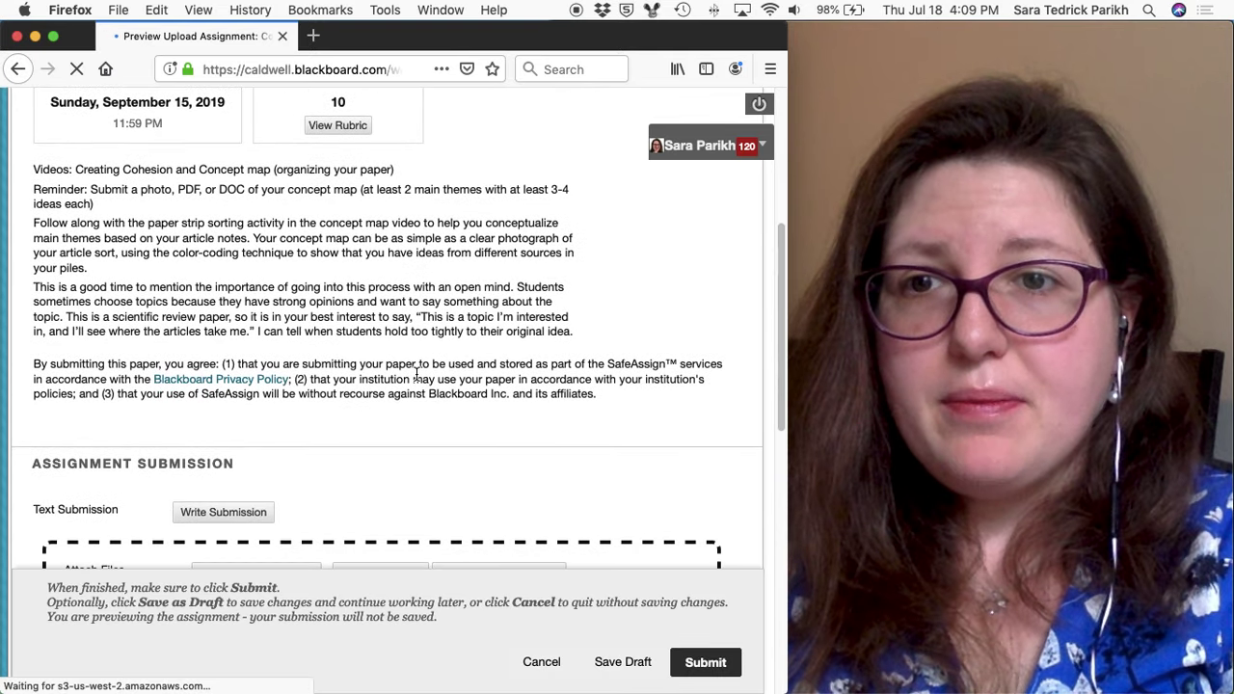
key("super+equal")
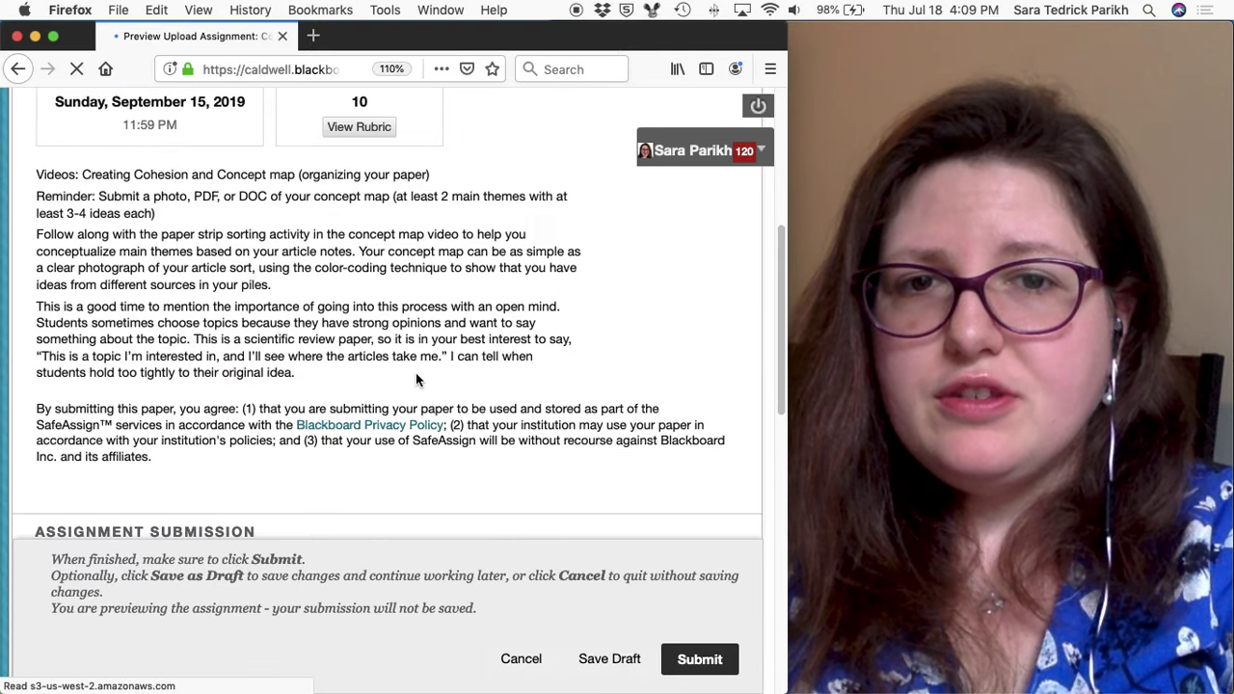
key("super+equal")
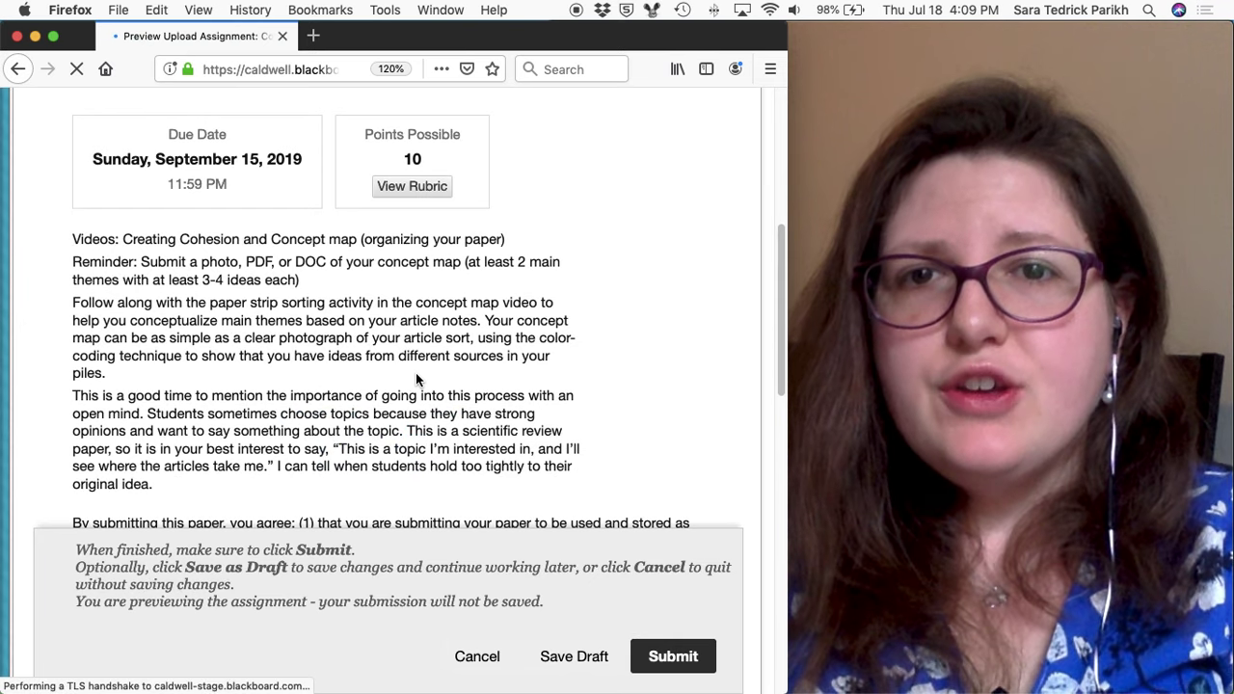
scroll(418, 377, "down", 3)
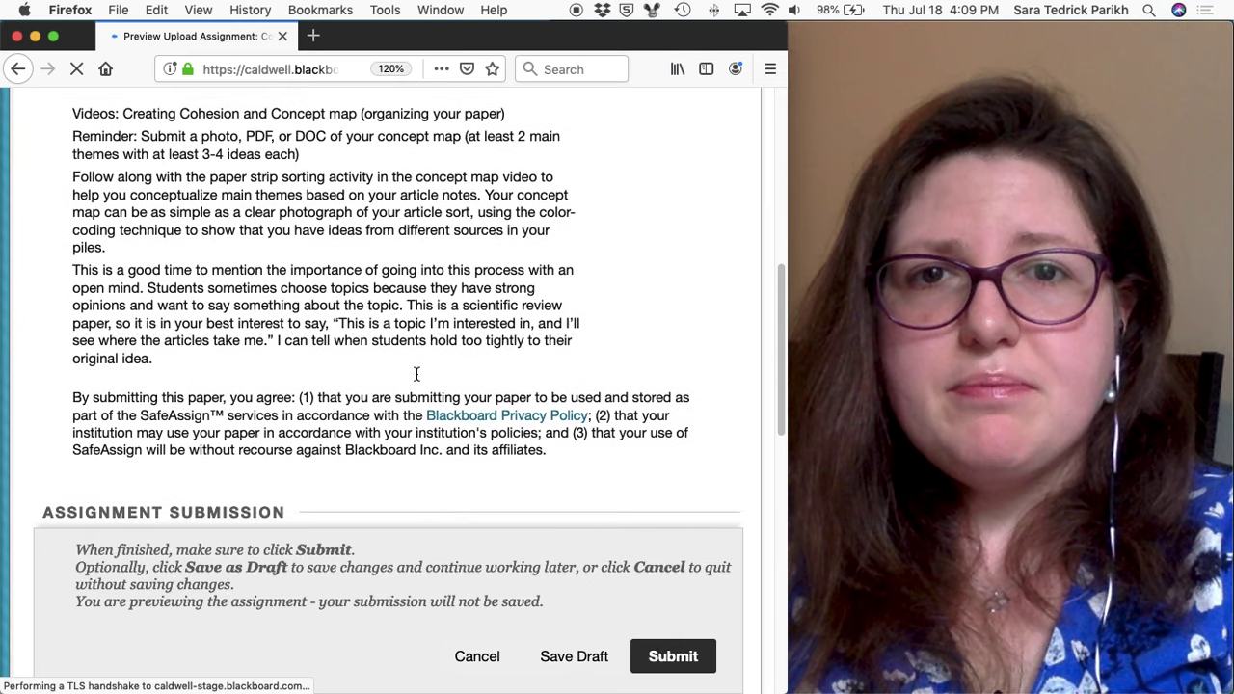
scroll(418, 378, "up", 1)
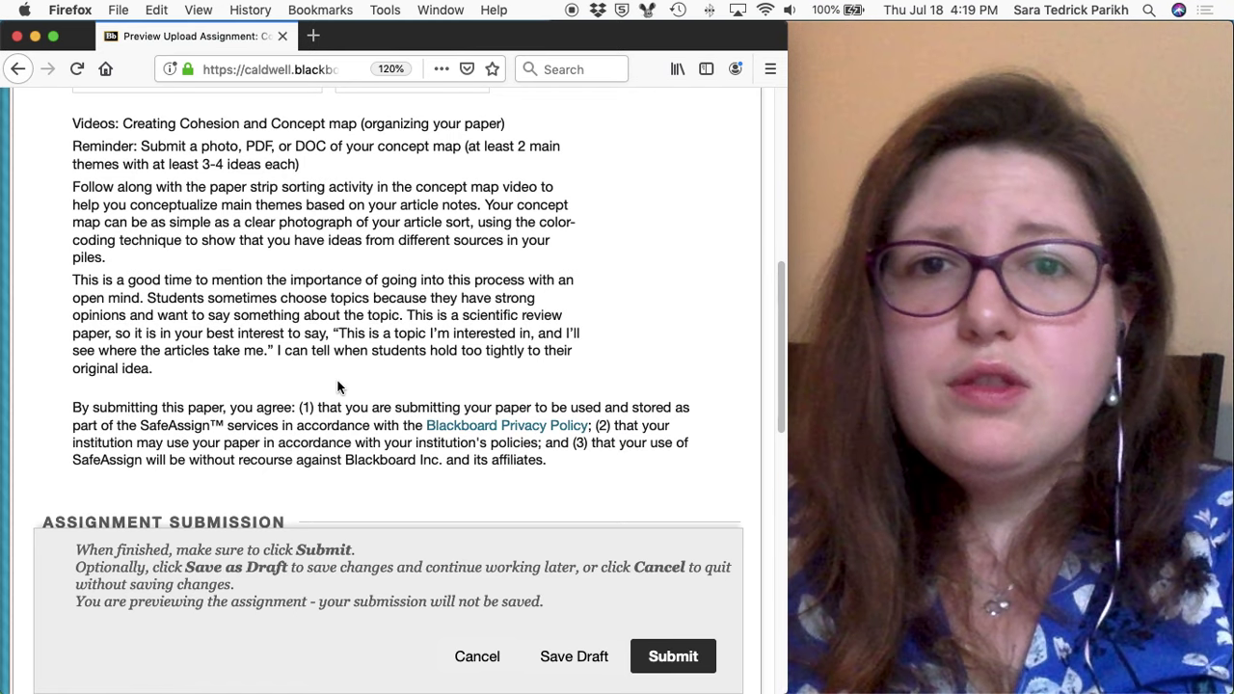
Google 'concept map software' in a new tab and browse tools like Lucidchart, Edraw and MindMup.
key("super+t")
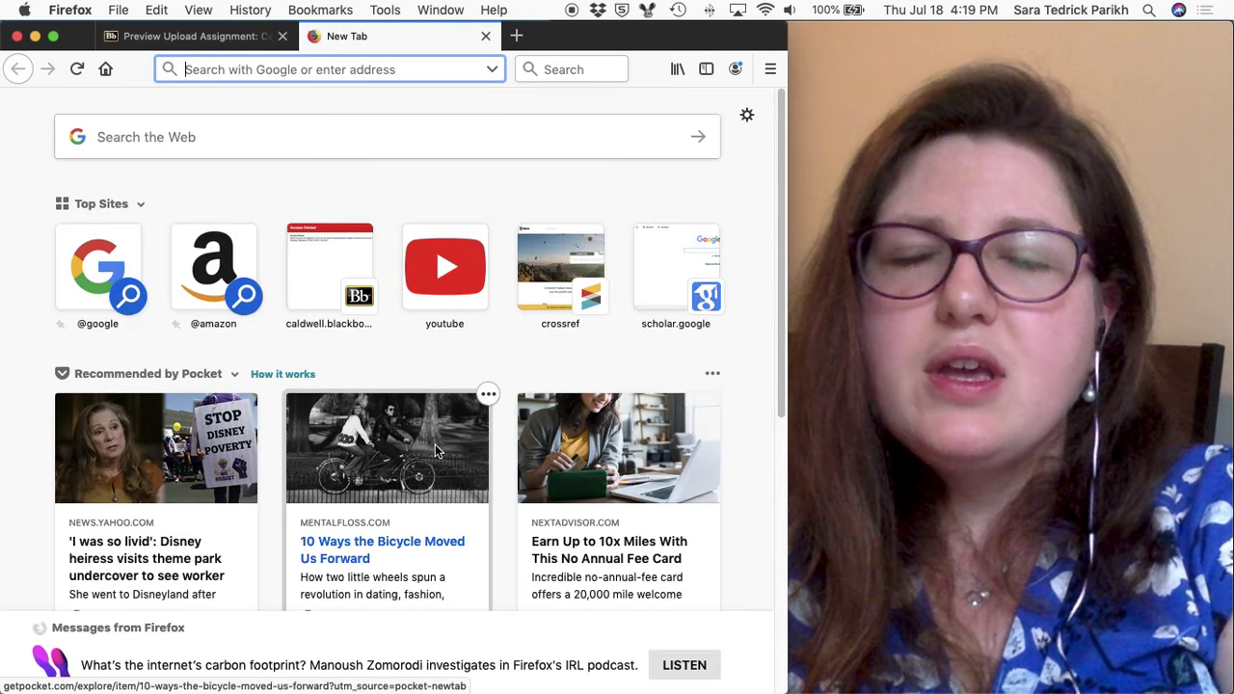
type("www.google.com/")
key("super+a")
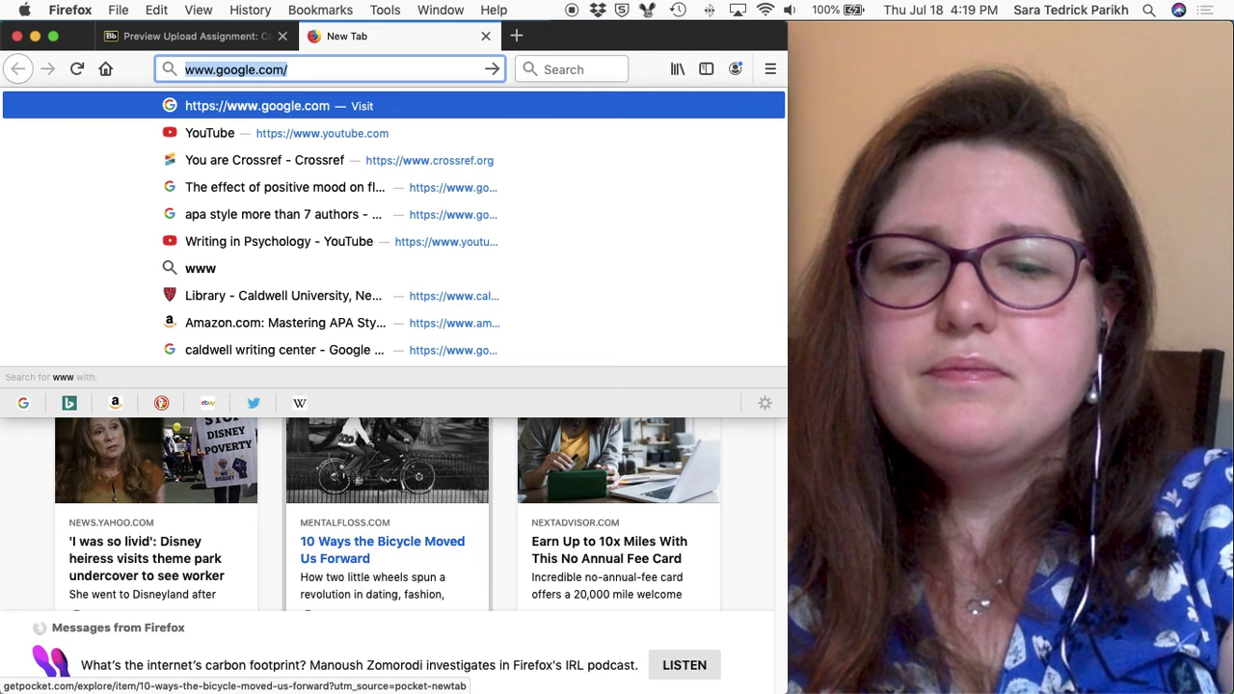
type("concept")
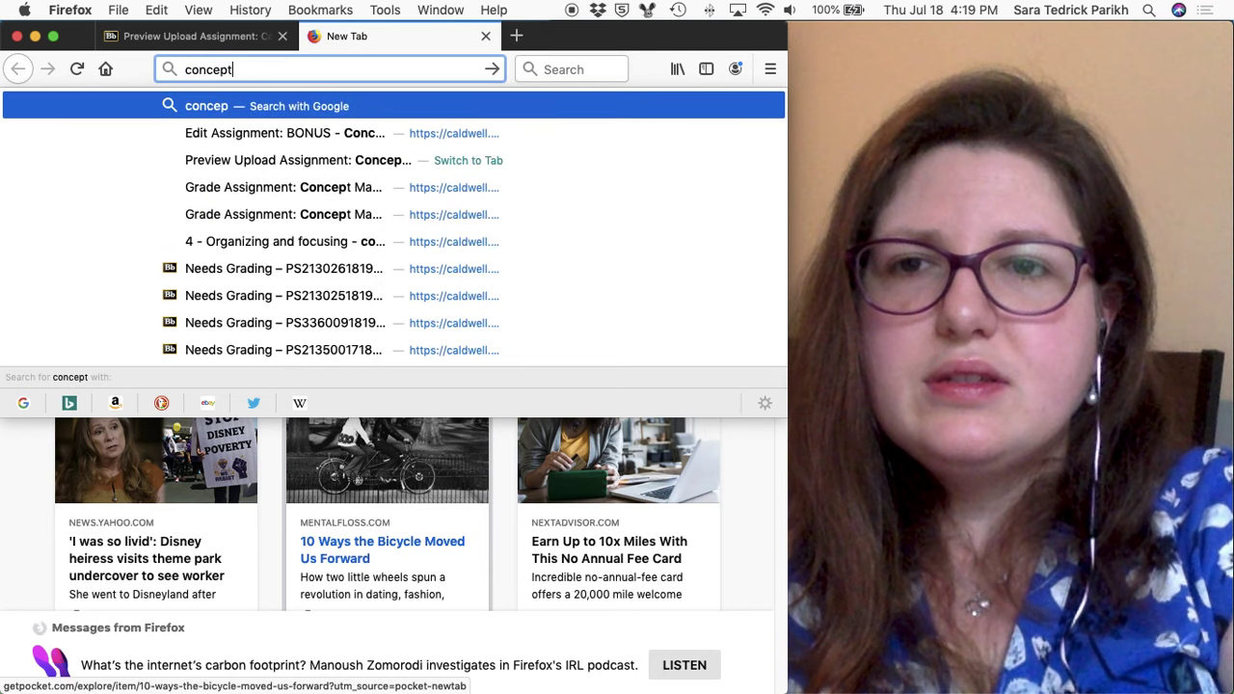
type(" map software")
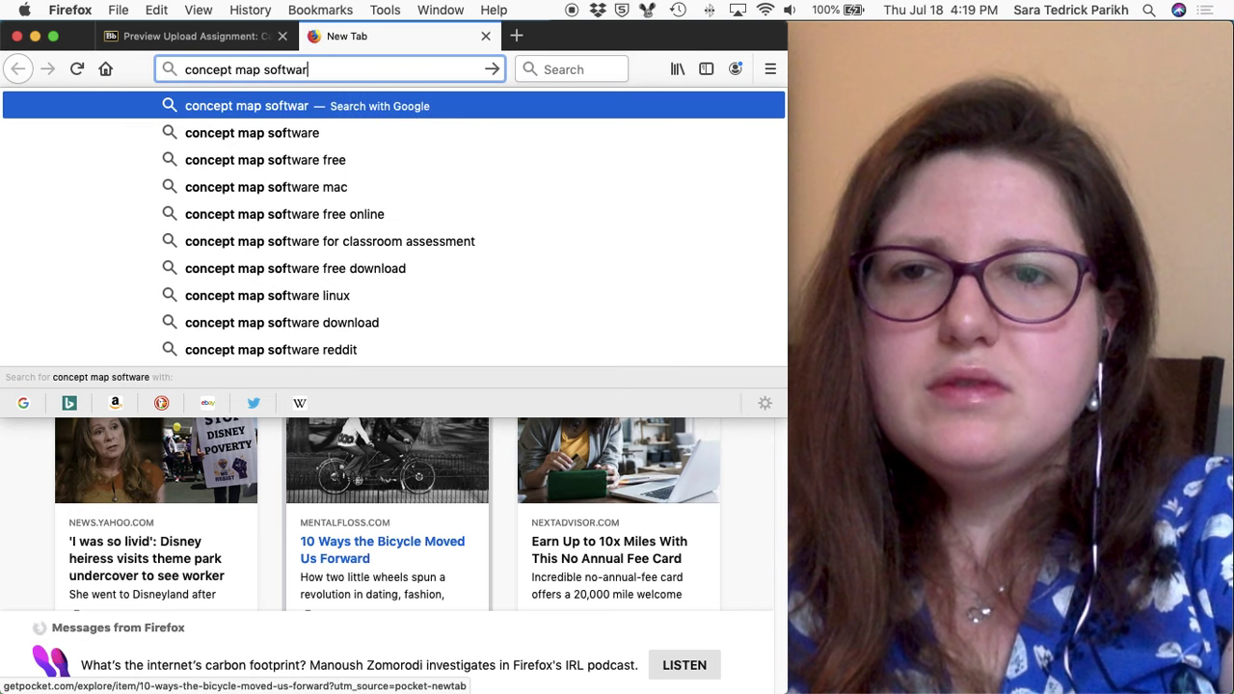
key("Return")
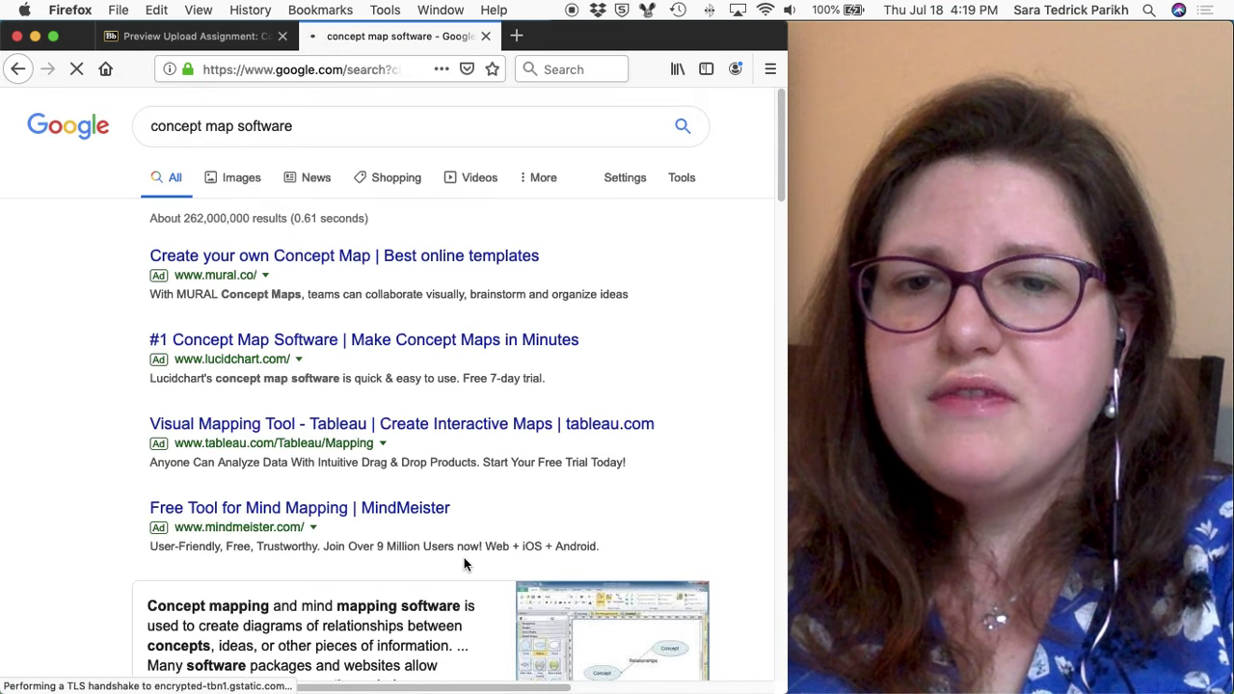
scroll(464, 560, "down", 5)
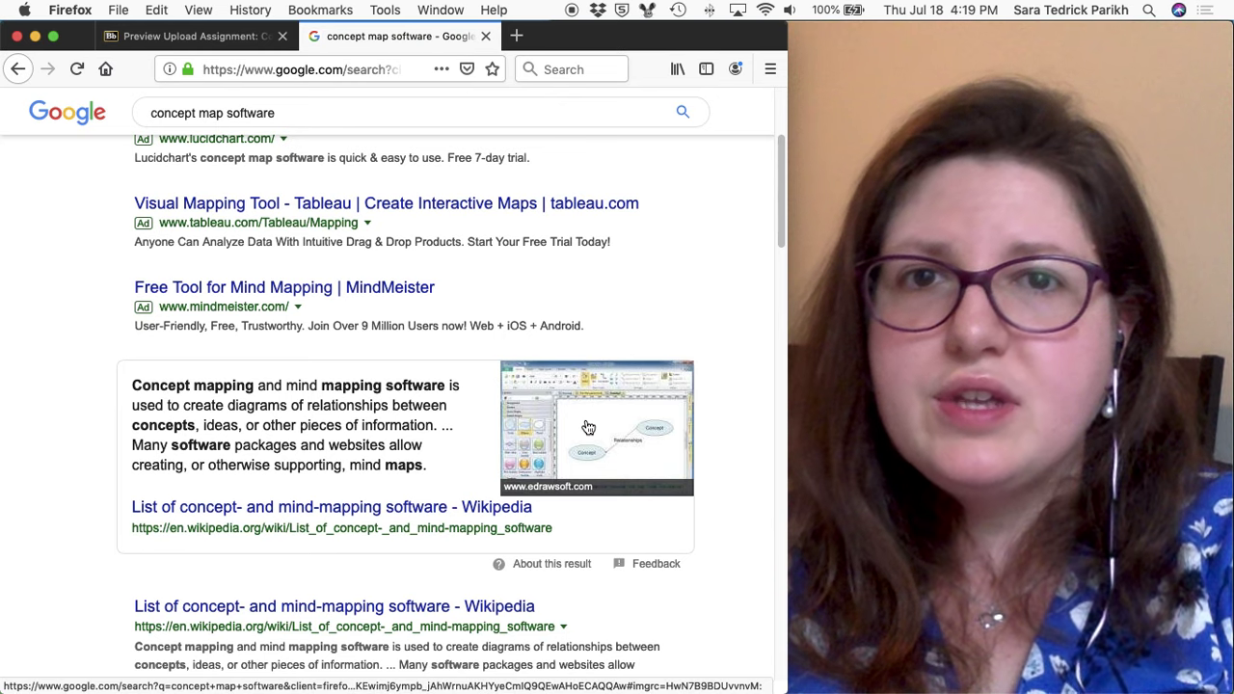
scroll(311, 421, "down", 8)
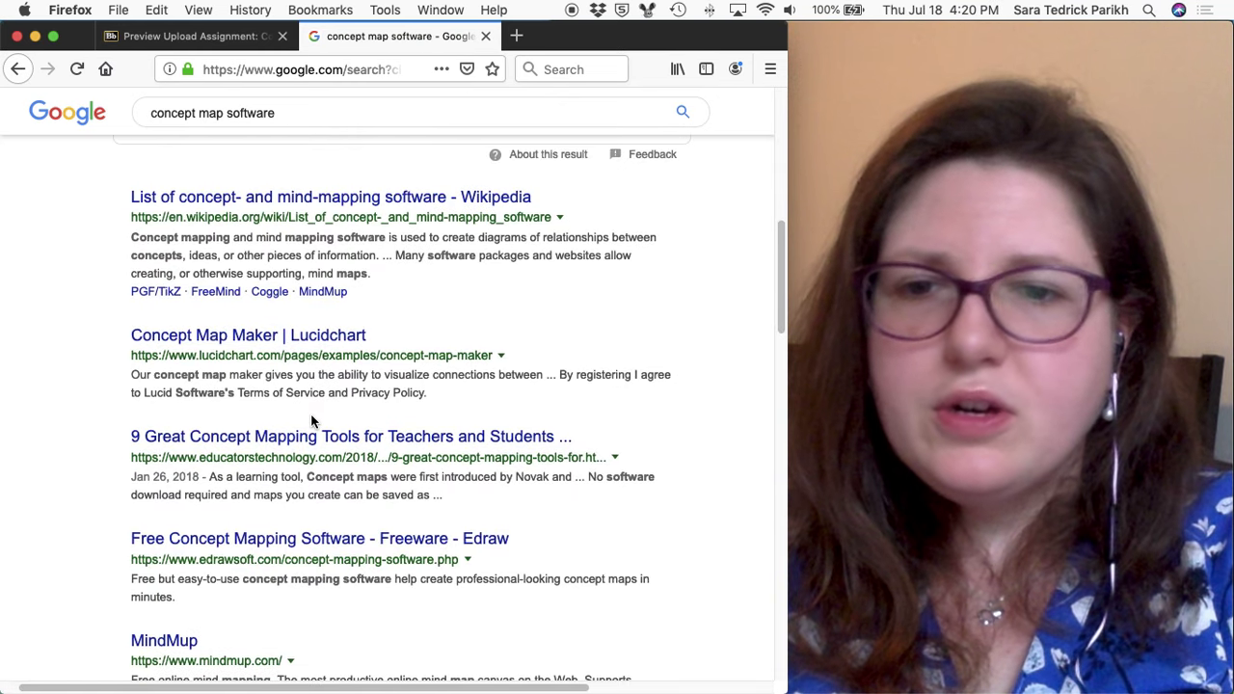
scroll(311, 421, "down", 4)
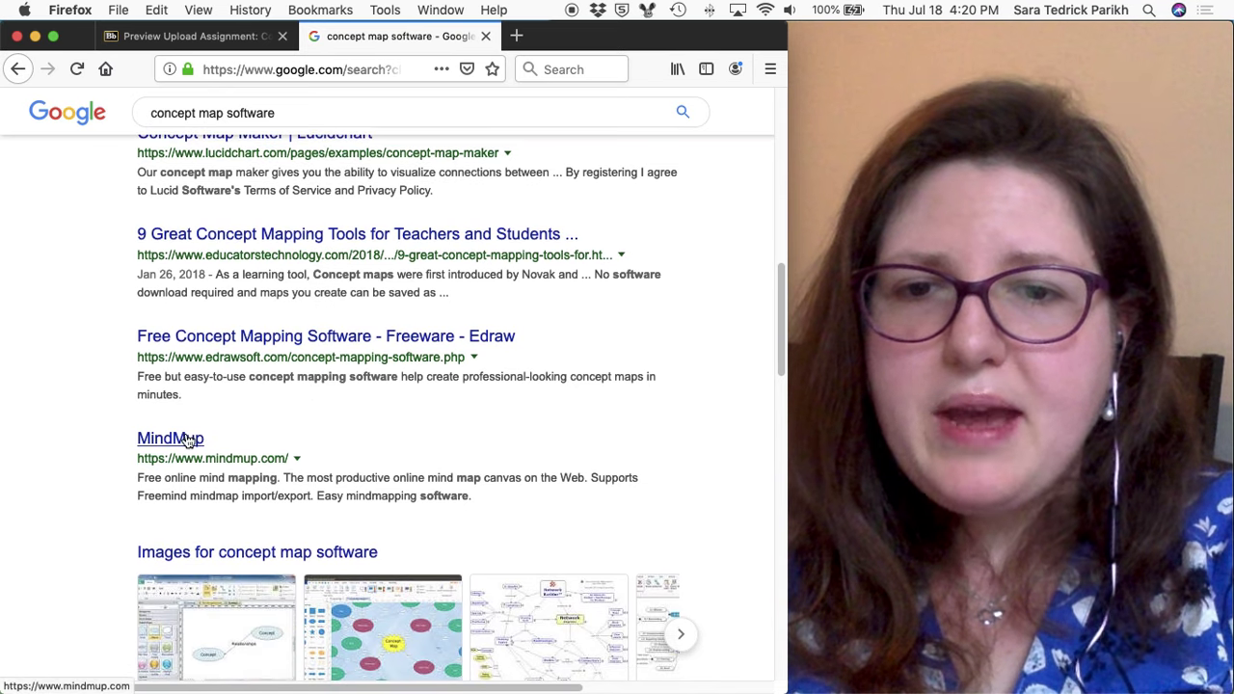
scroll(188, 440, "down", 6)
scroll(185, 432, "up", 15)
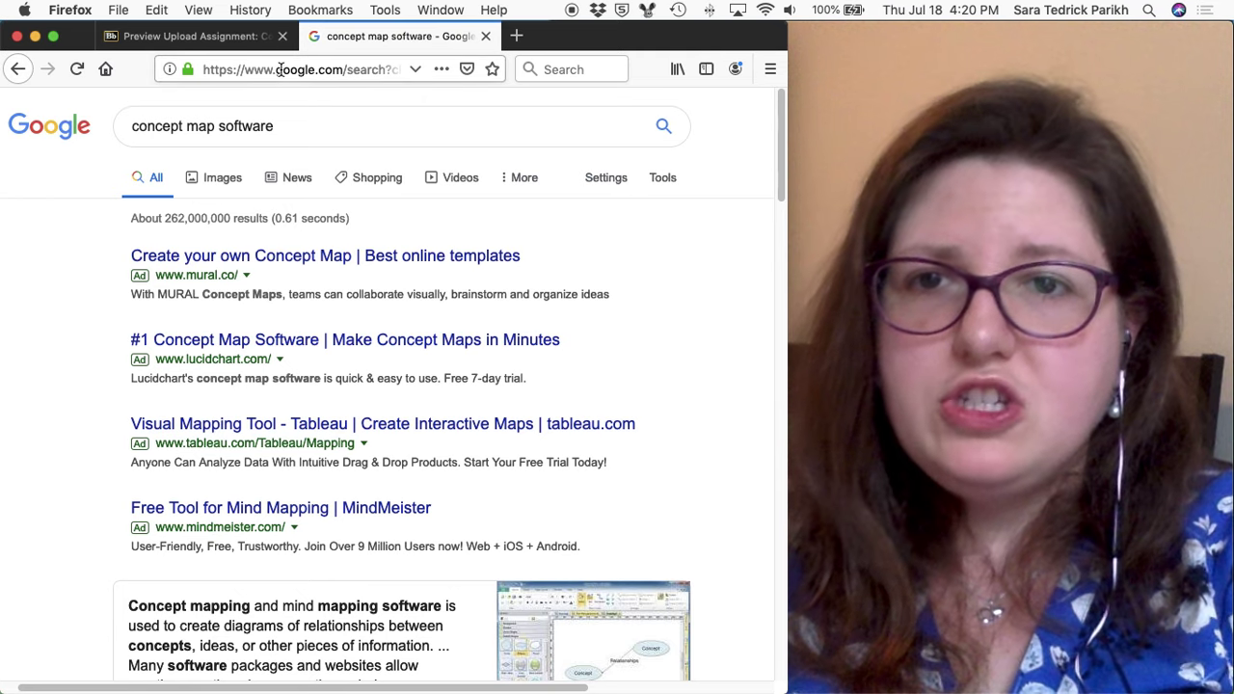
left_click(281, 70)
Go to bubbl.us and start a new mind map without signing in.
type("bubbl")
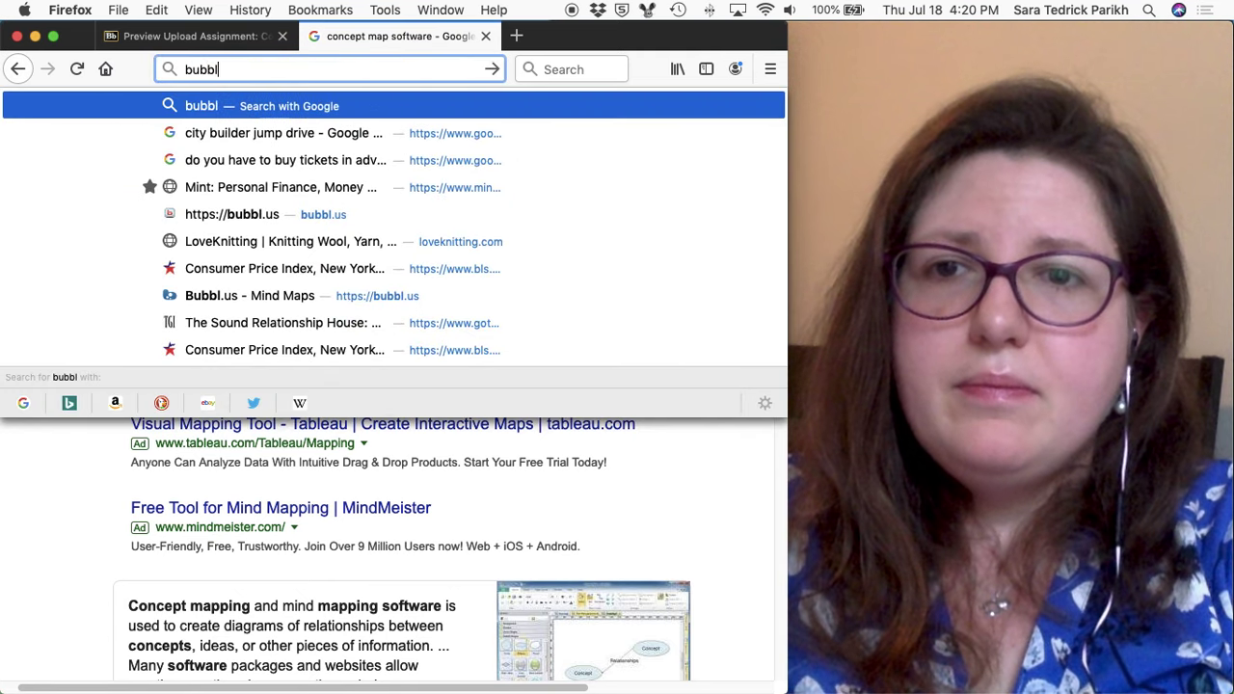
type(".us")
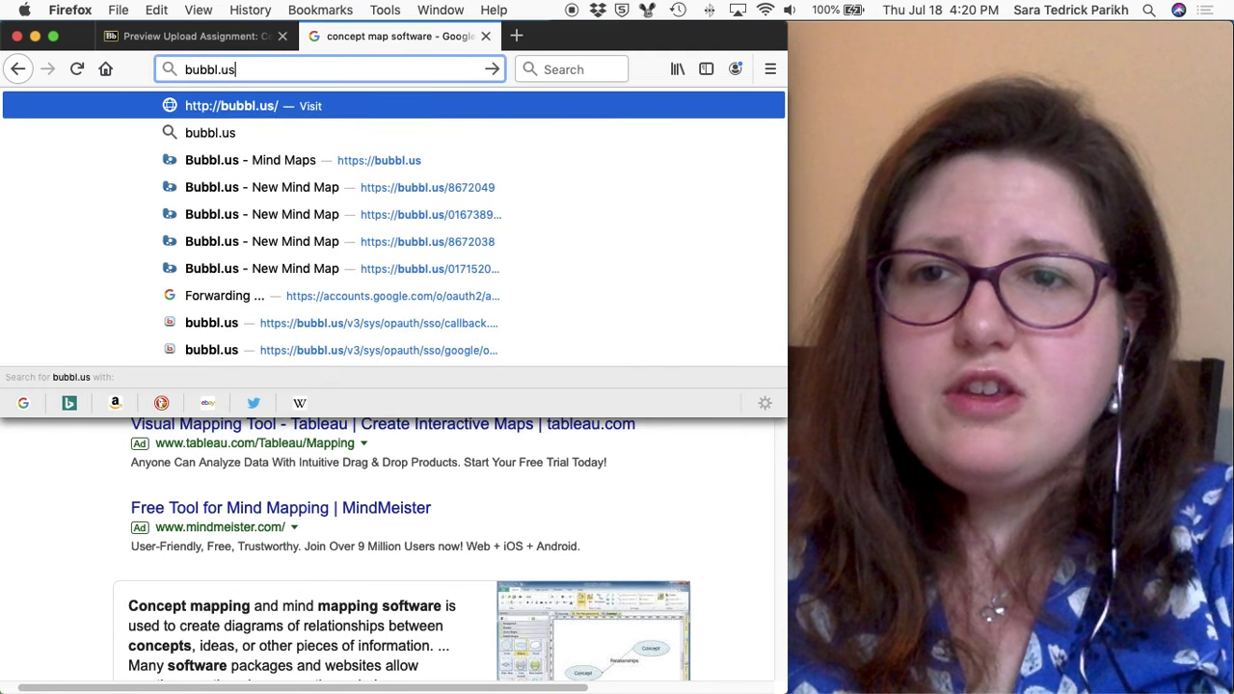
key("Return")
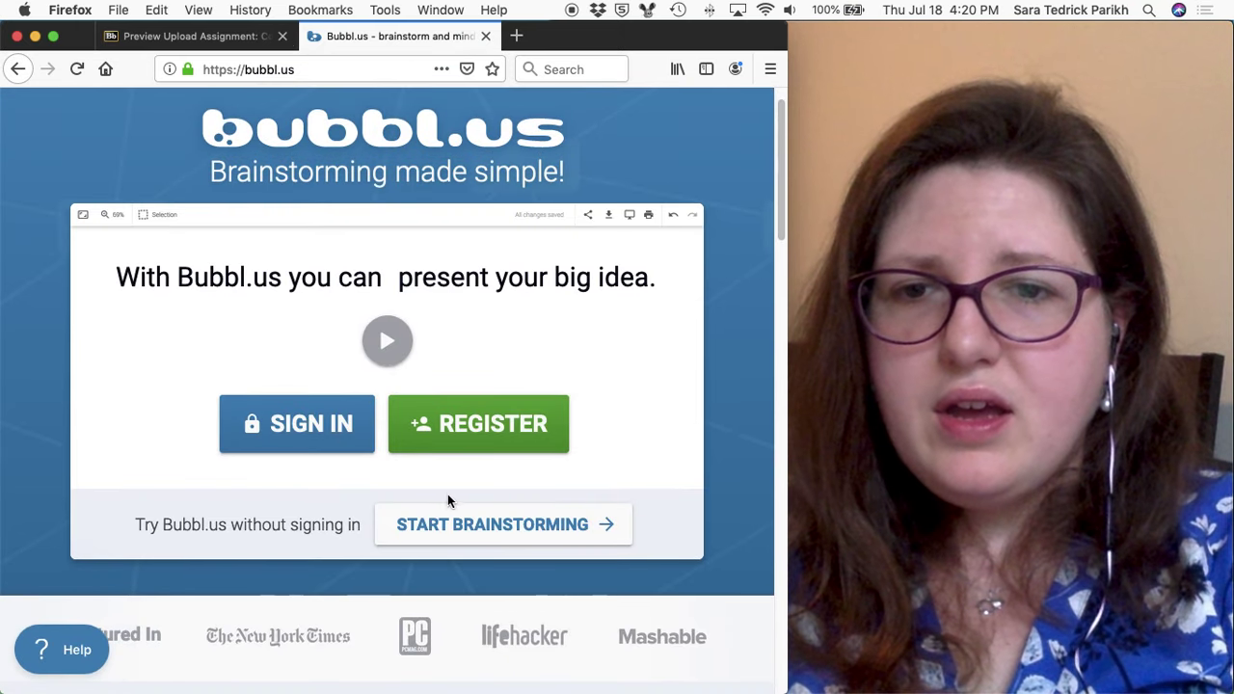
left_click(466, 534)
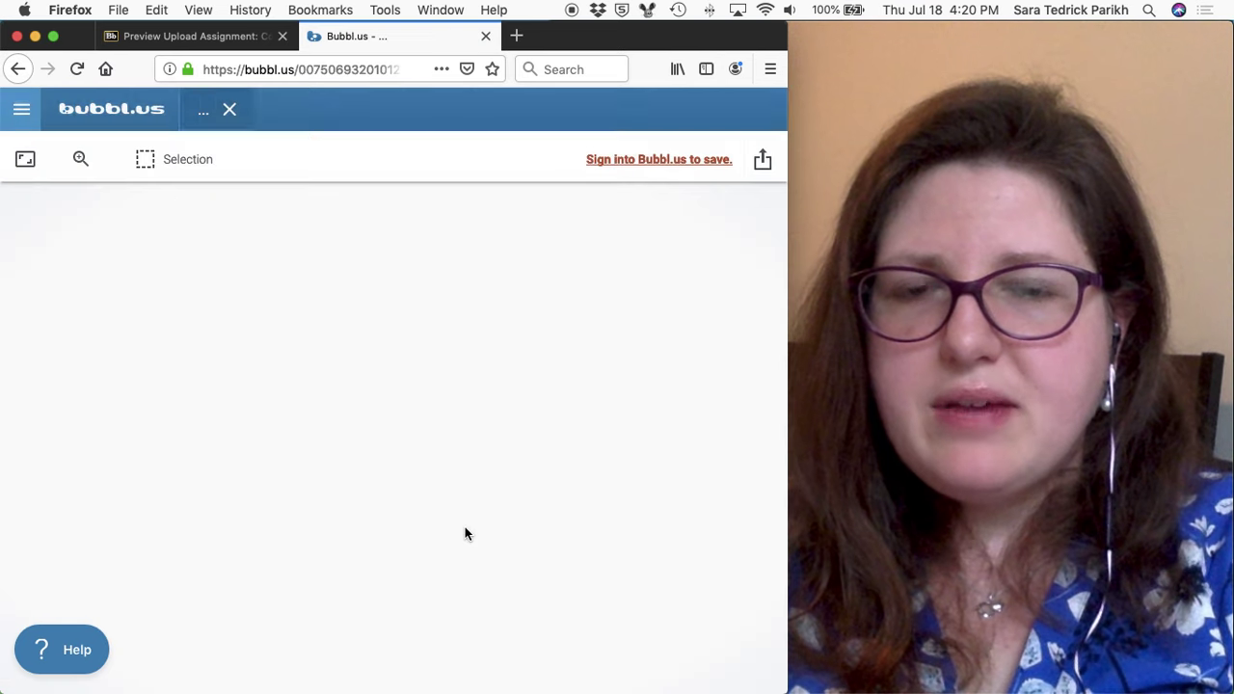
Rename the Start Here bubble to 'Indirect exposure' and add an empty child bubble.
left_click(394, 438)
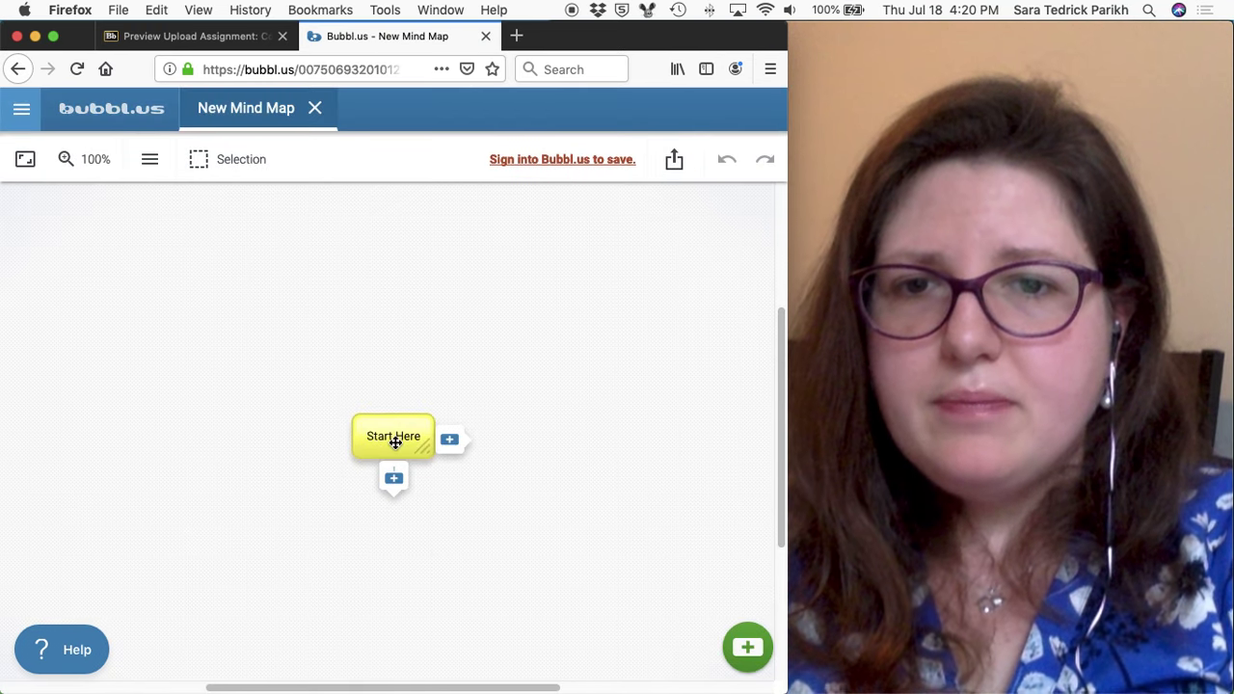
left_click(394, 438)
triple_click(394, 437)
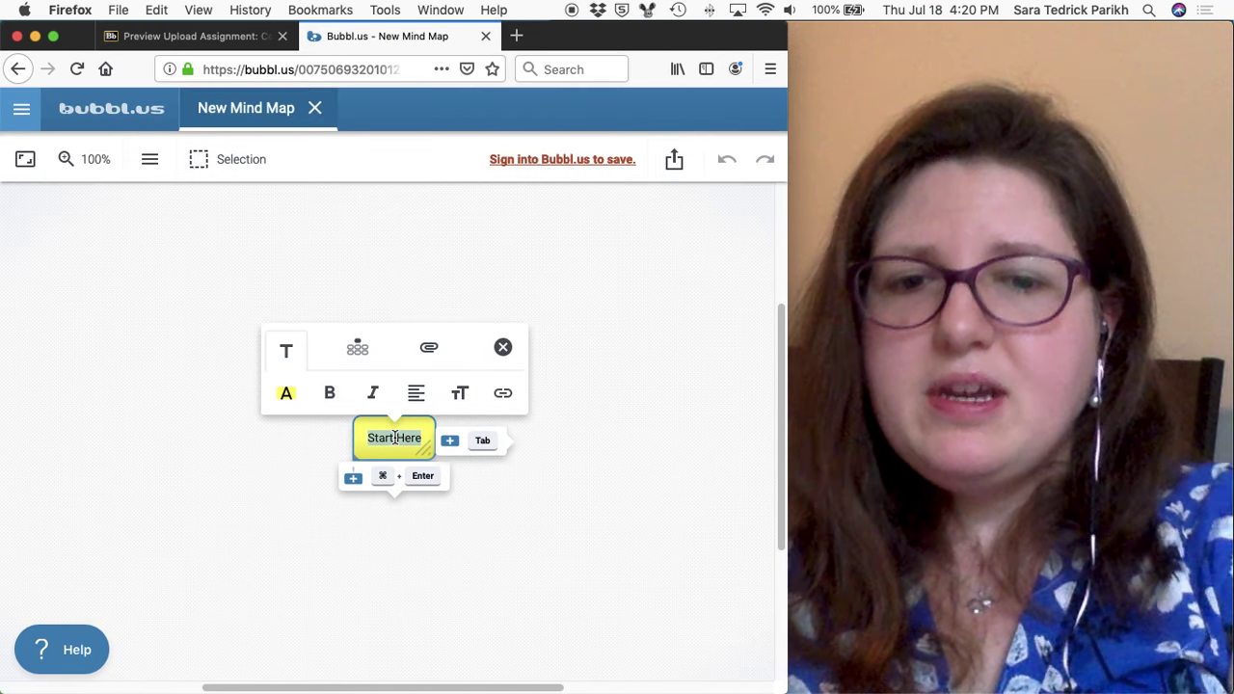
key("BackSpace")
type("Indi")
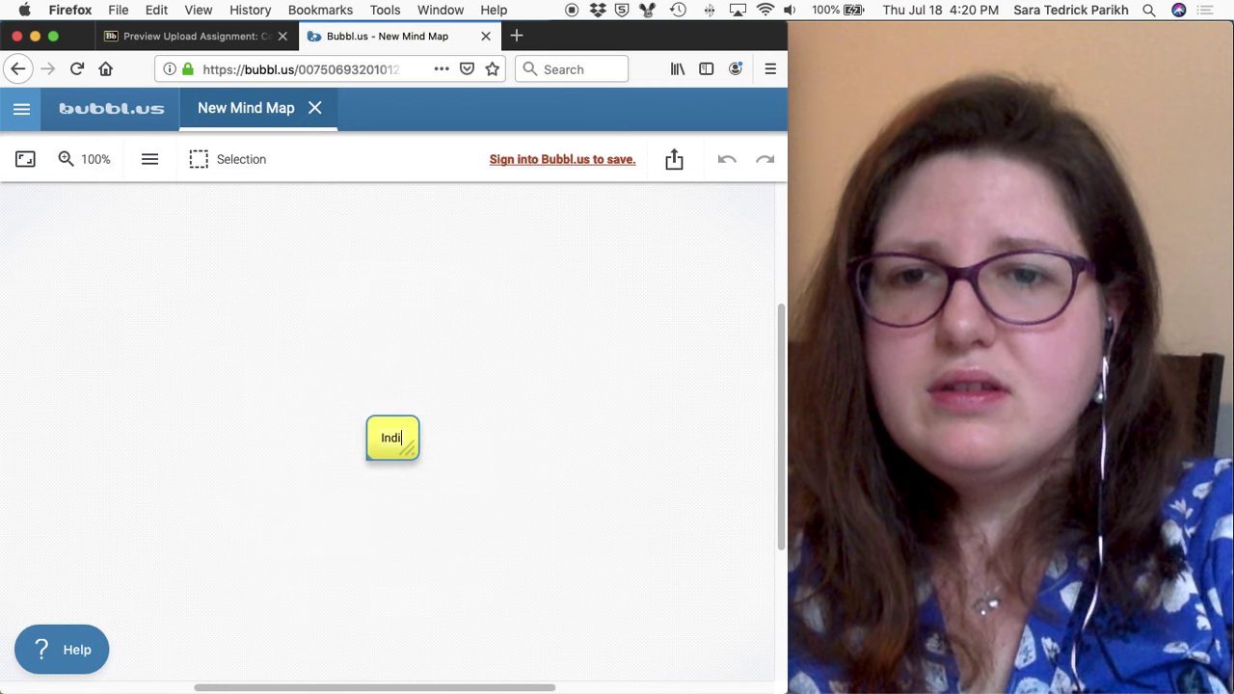
type("rect exp")
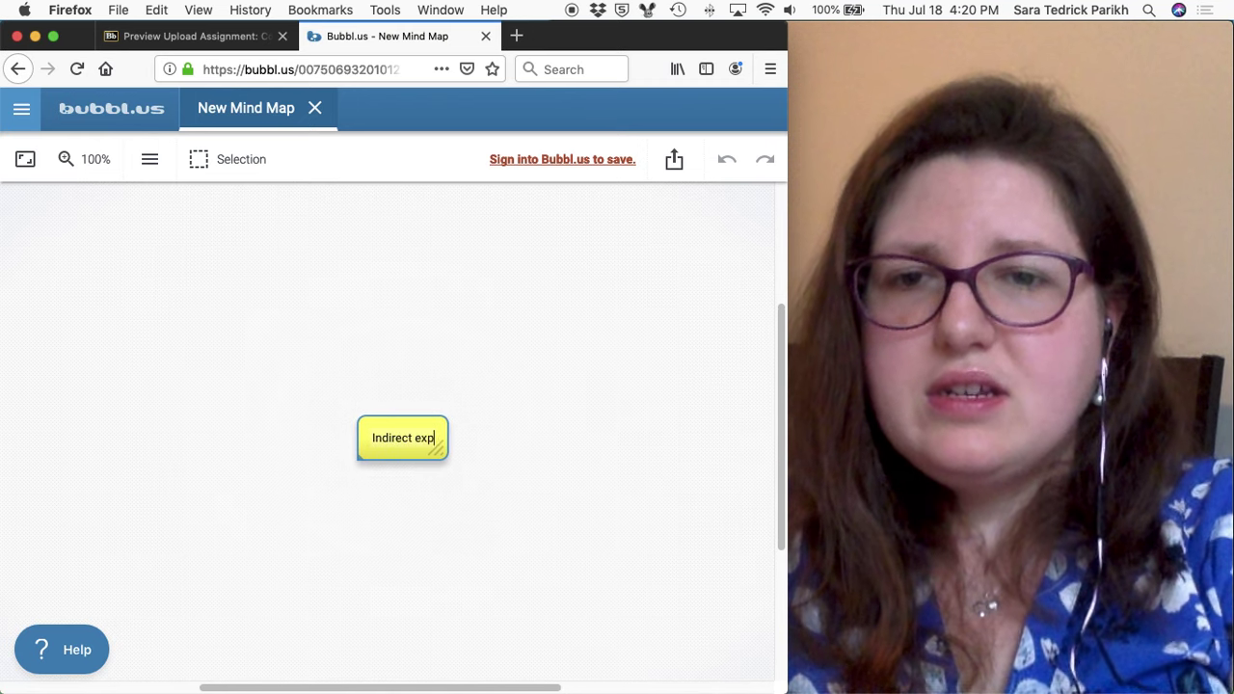
type("osure")
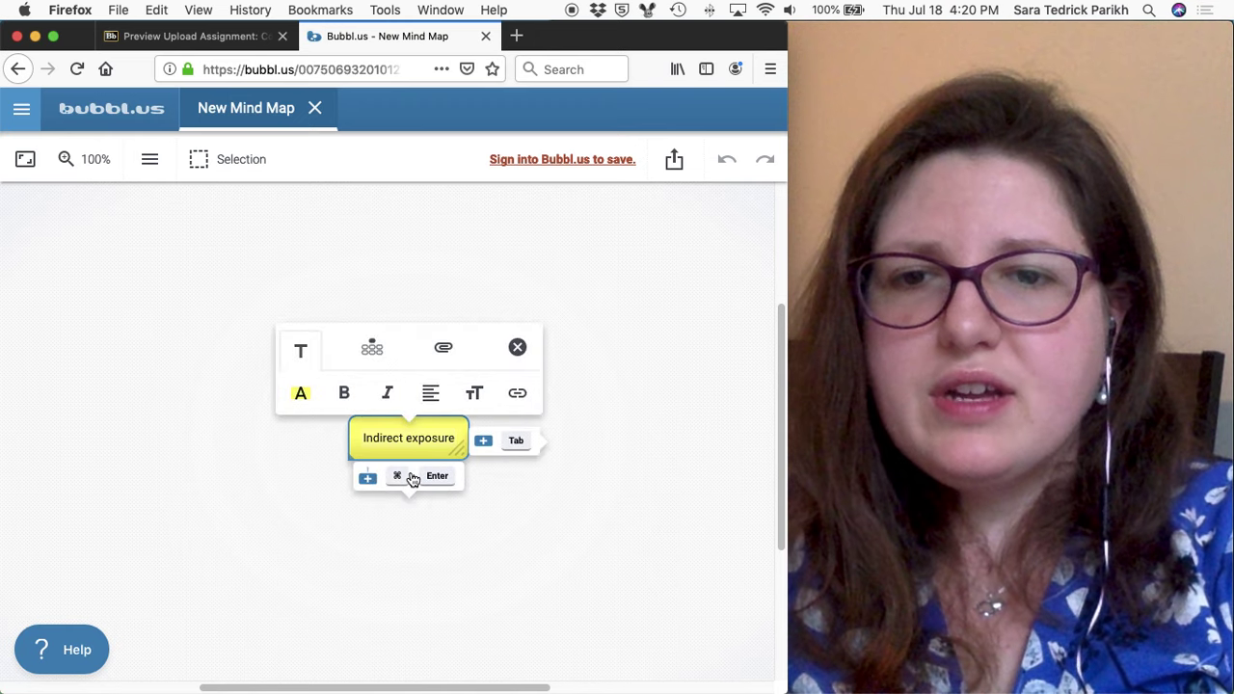
left_click(367, 479)
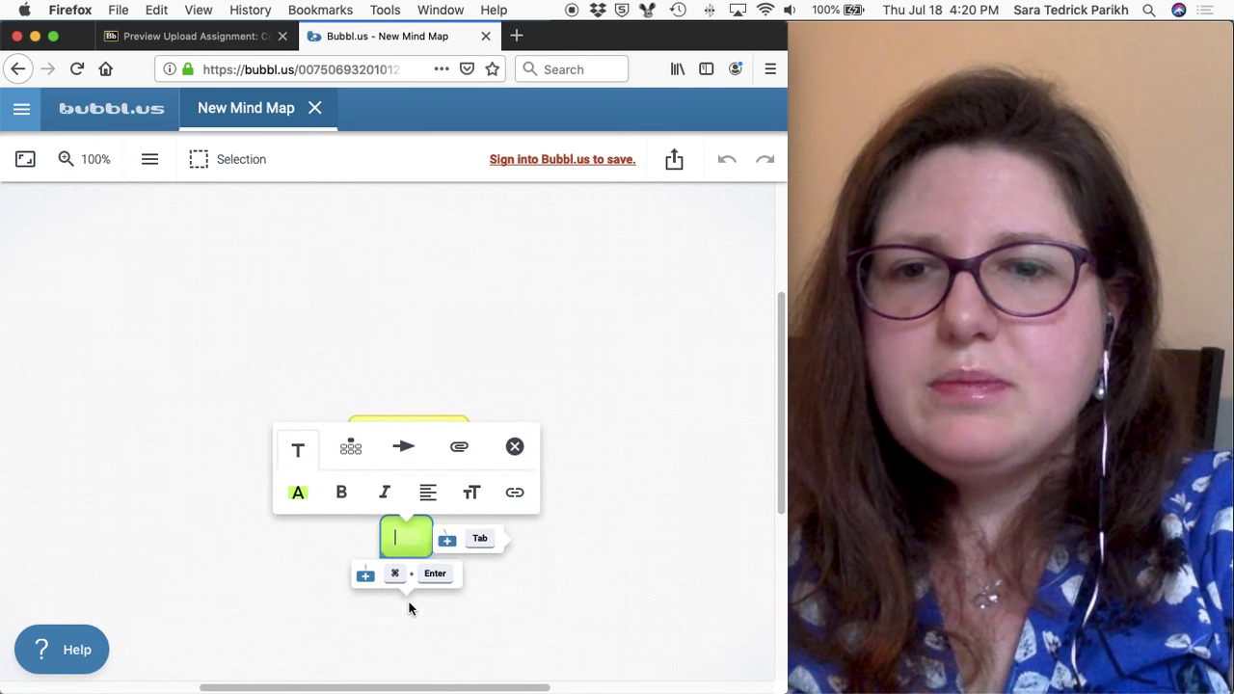
Fill the child with '63% indirect exposure to Haiti earthquakes (Messiah et al., 2014)' and add a sibling.
left_click(407, 607)
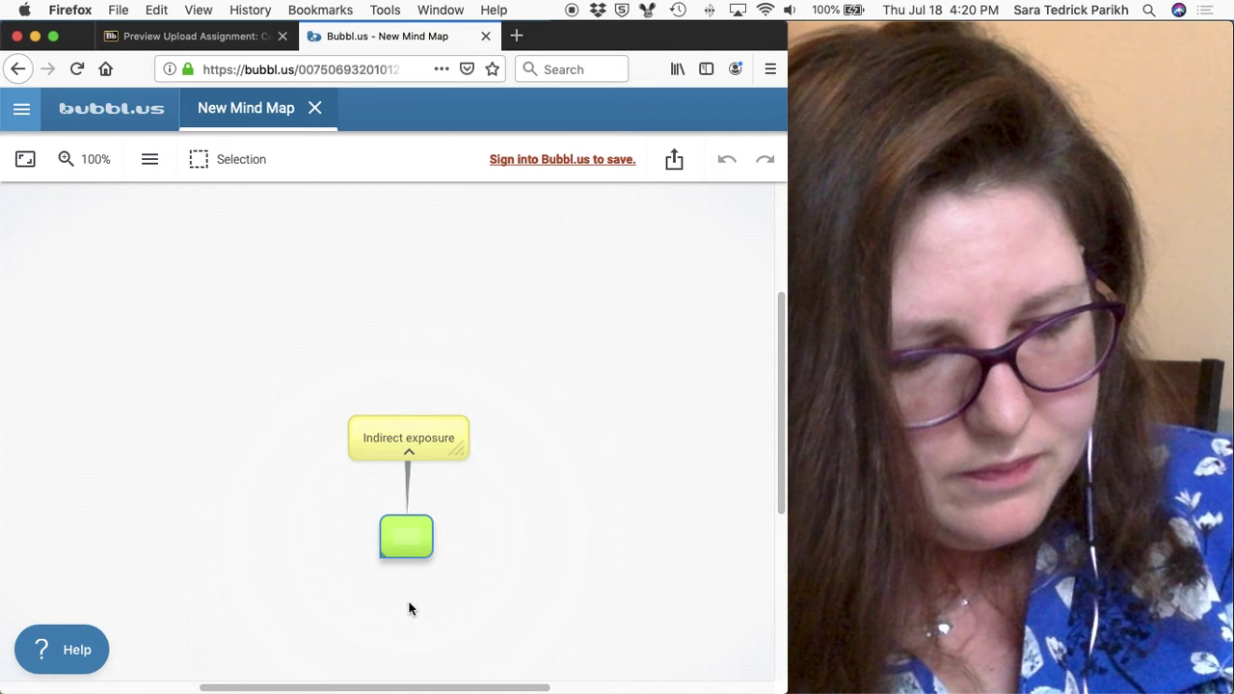
type("63")
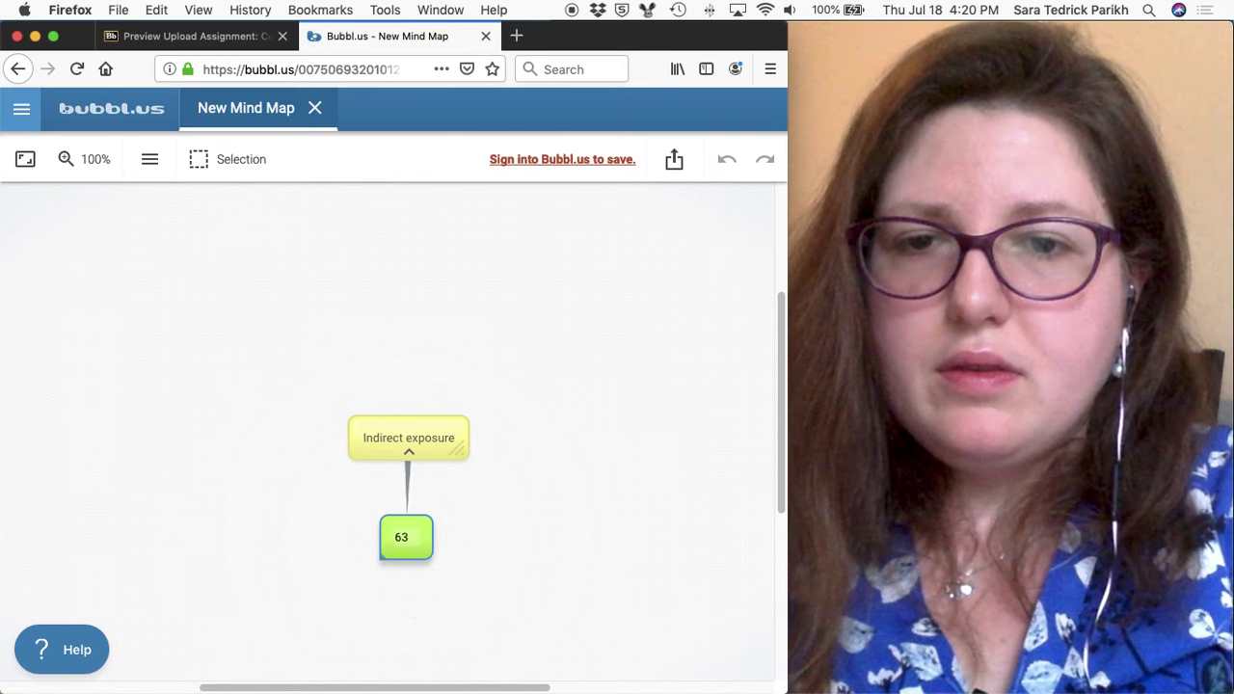
type("% indirect")
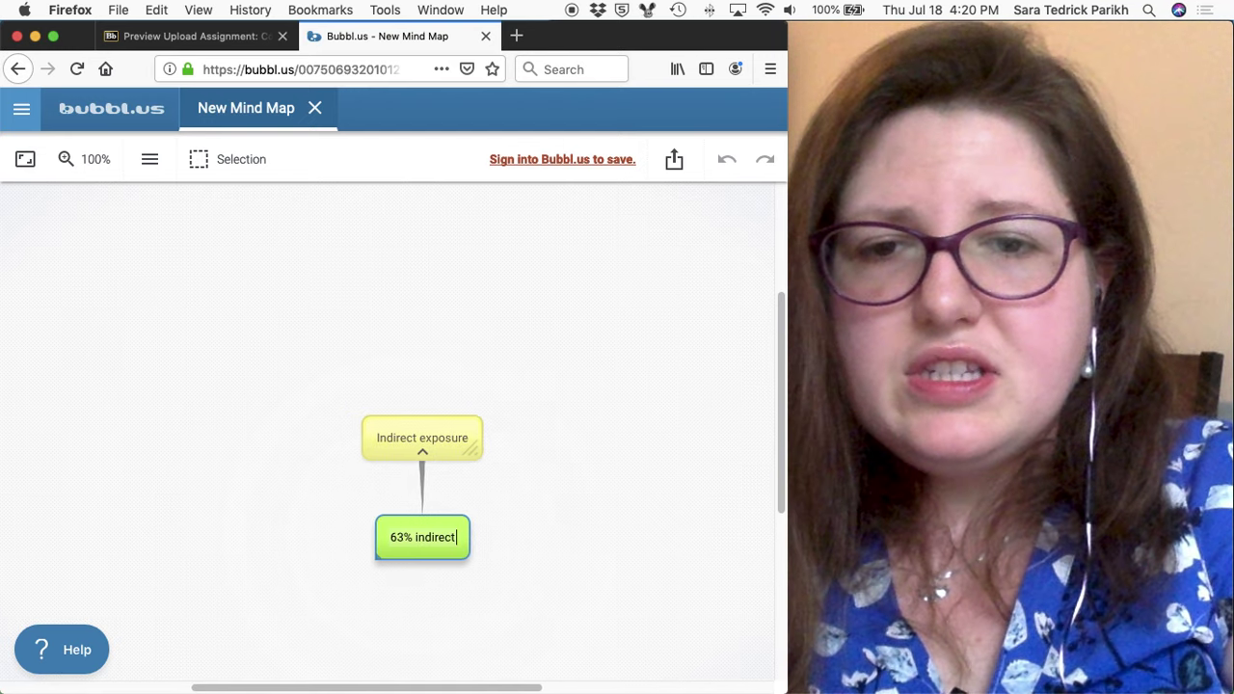
type(" exposure to")
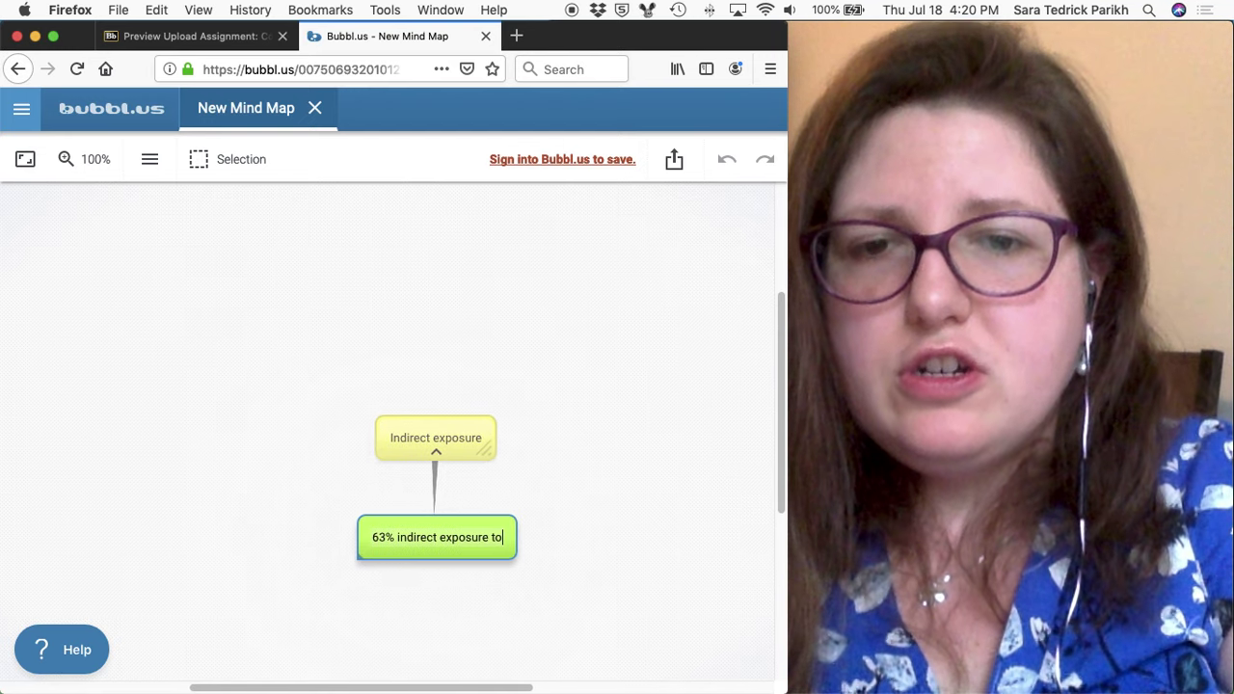
type(" Haiti ear")
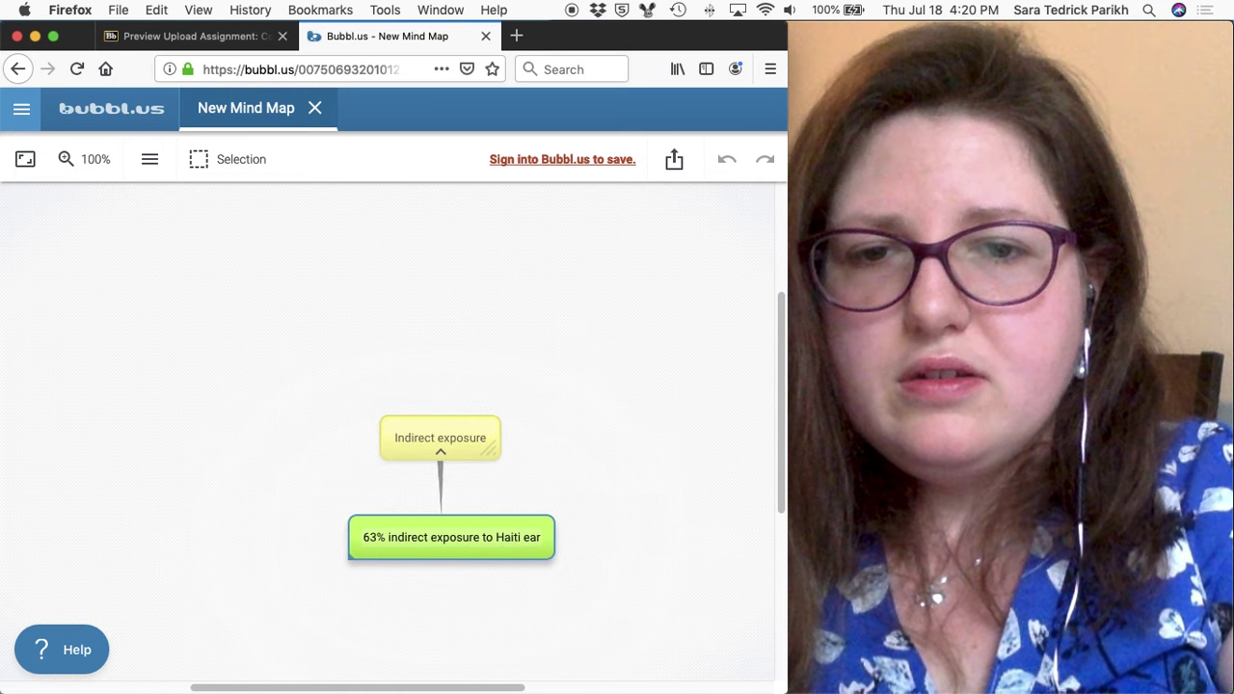
type("thquakes")
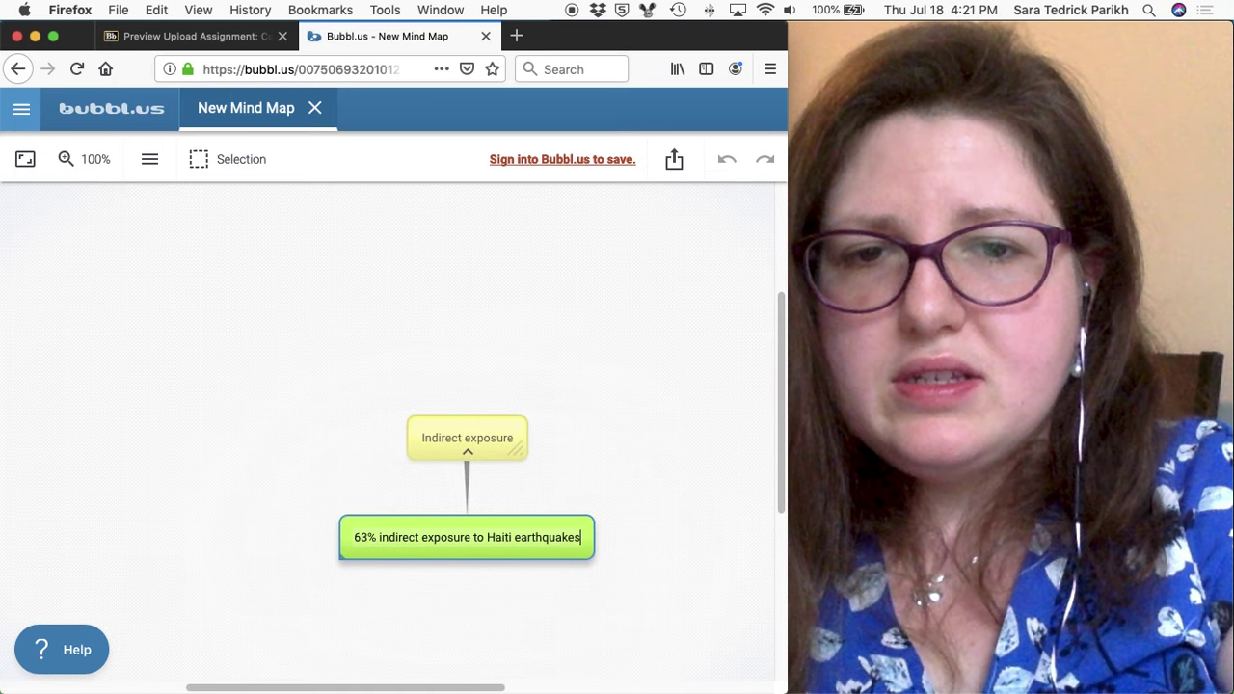
key("Return")
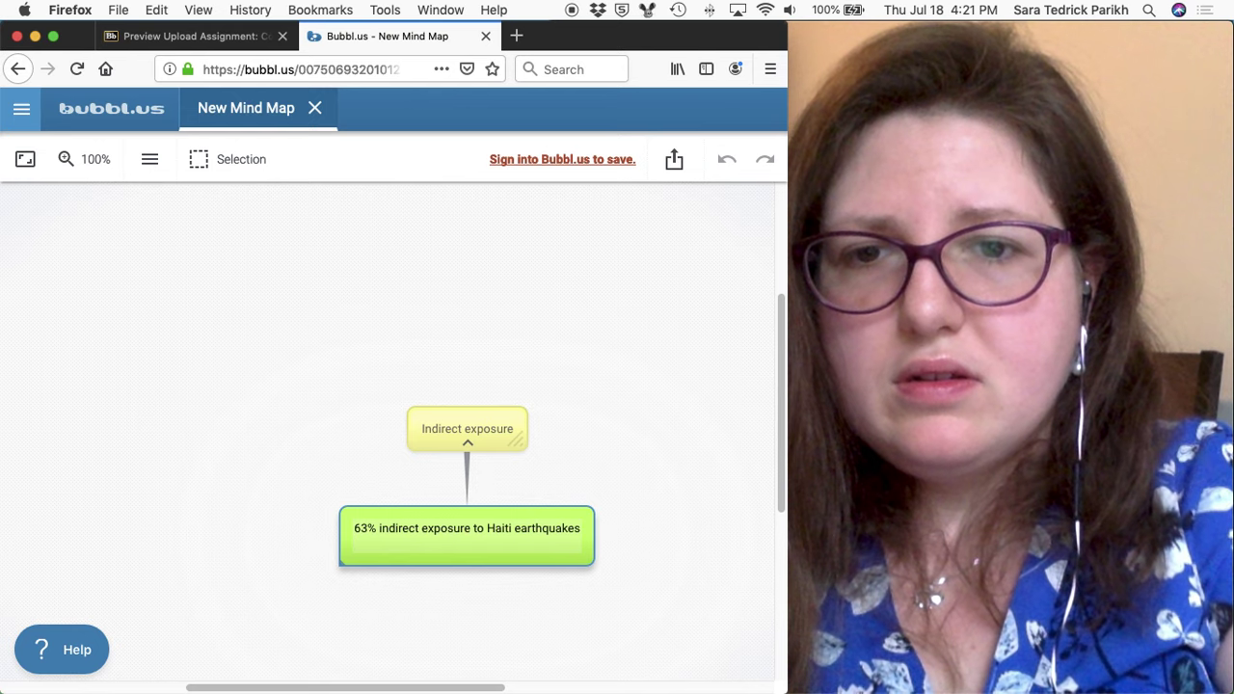
type("(Messiah et ")
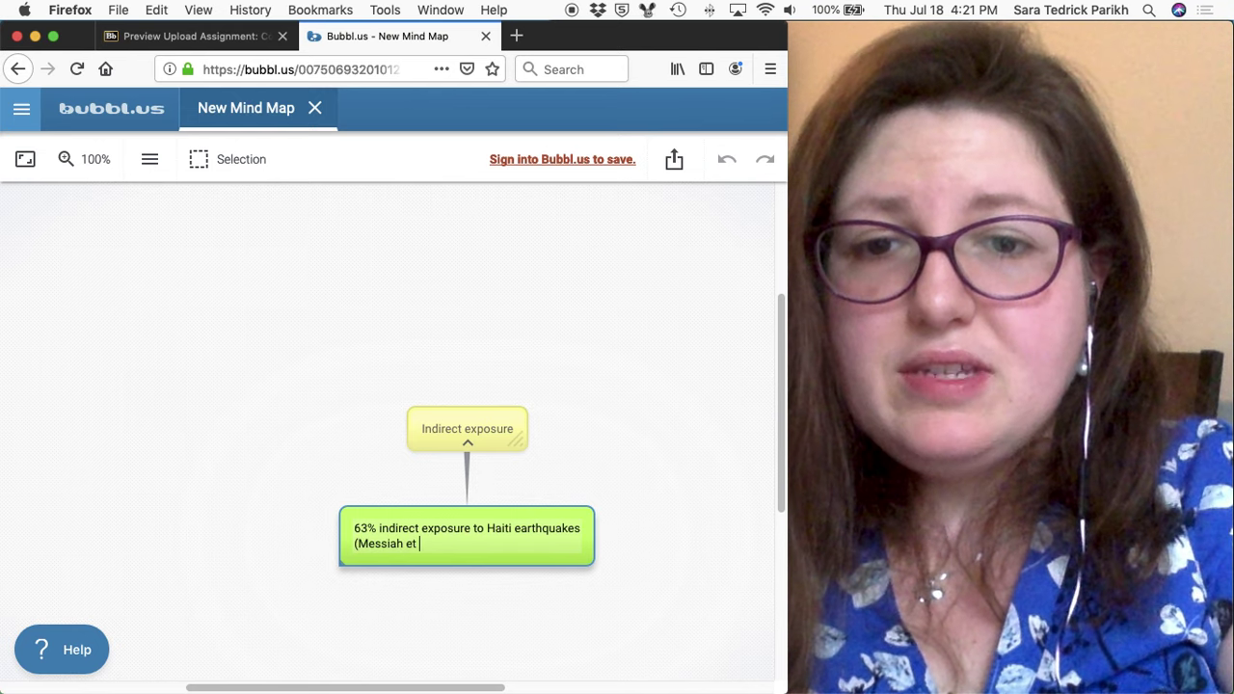
type("al., 2014")
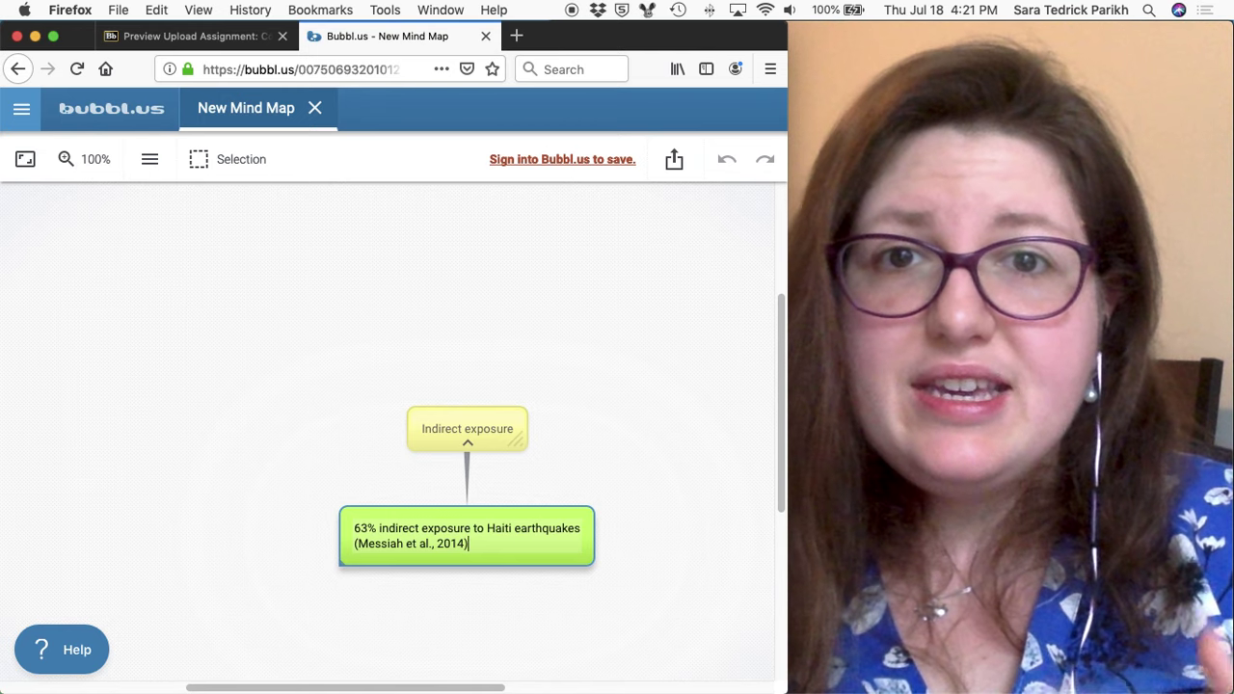
key("super+Return")
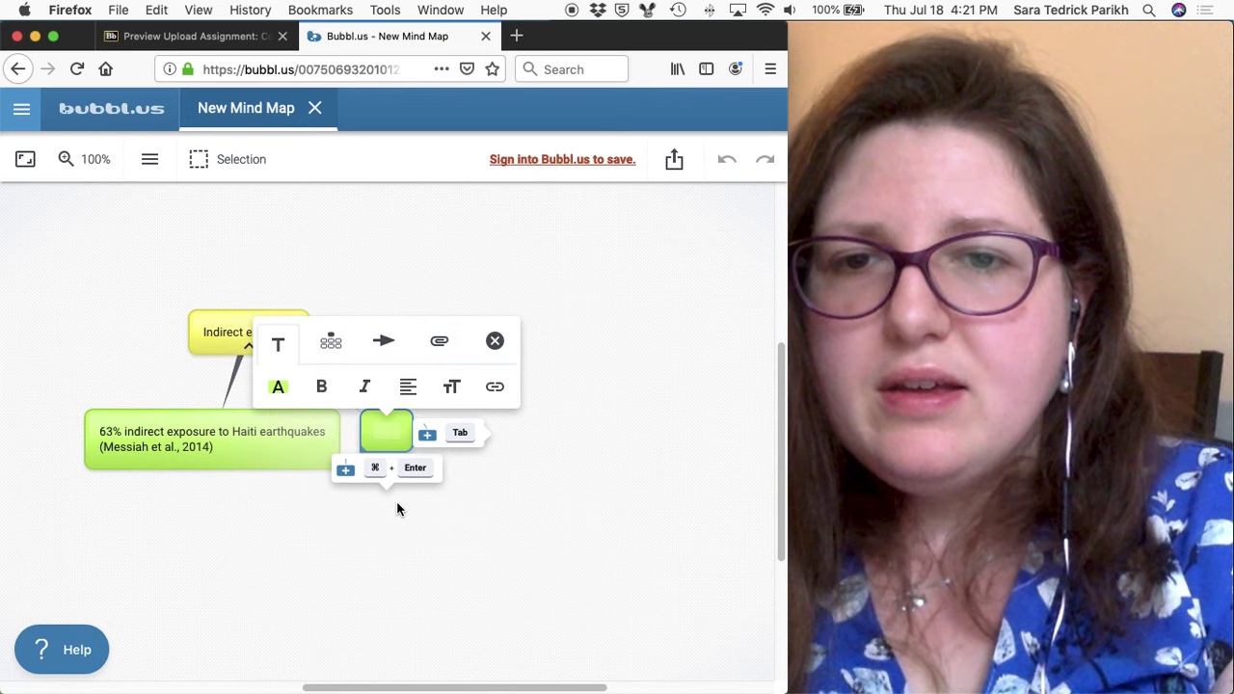
Add another empty child, attach an empty bubble under the 63% finding, and start a free-standing bubble.
left_click(457, 433)
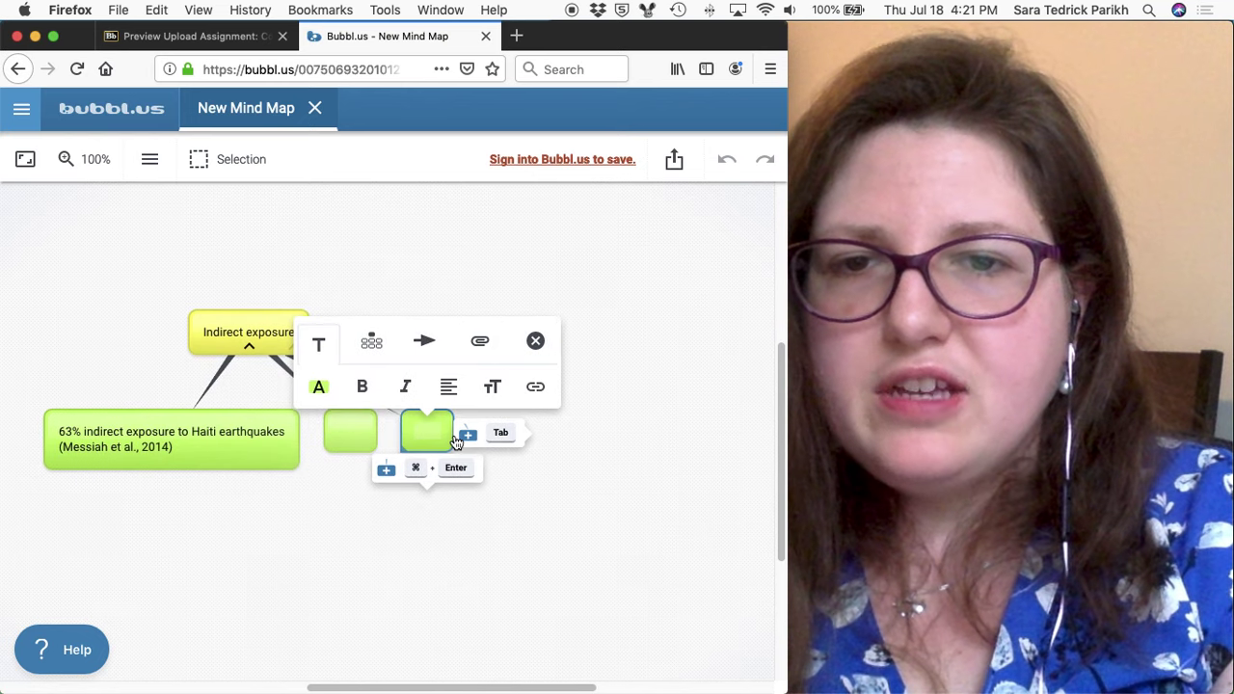
left_click(332, 556)
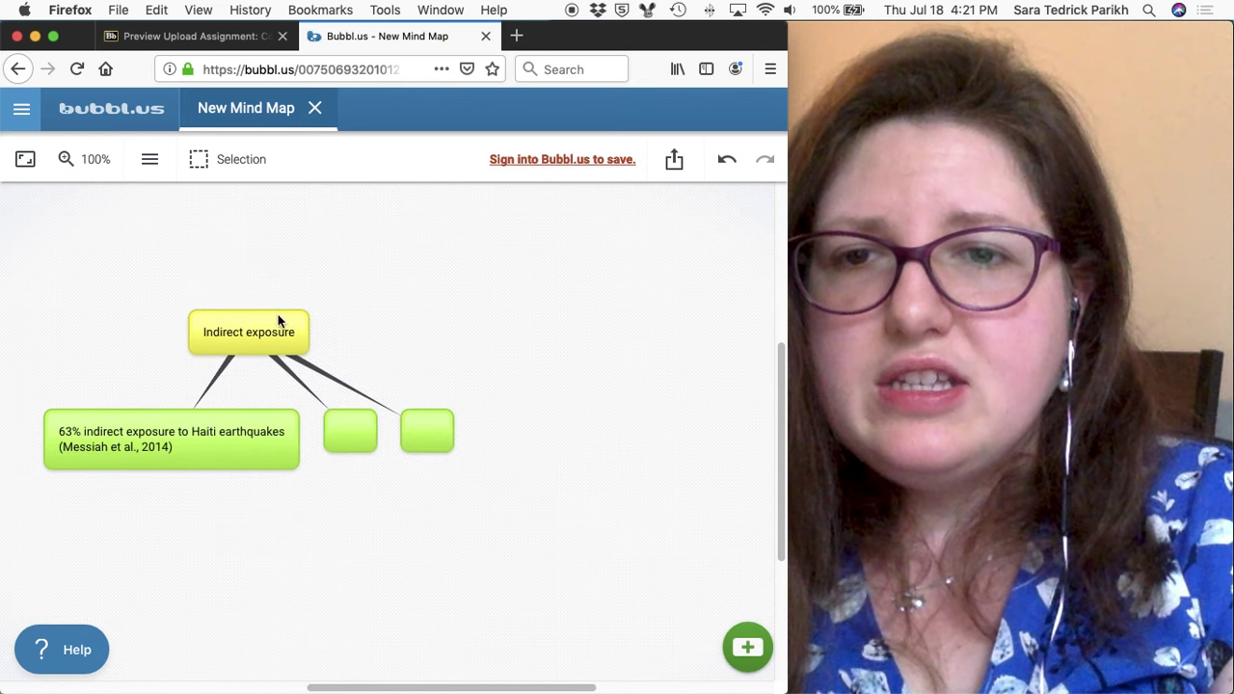
left_click_drag(279, 318, 554, 318)
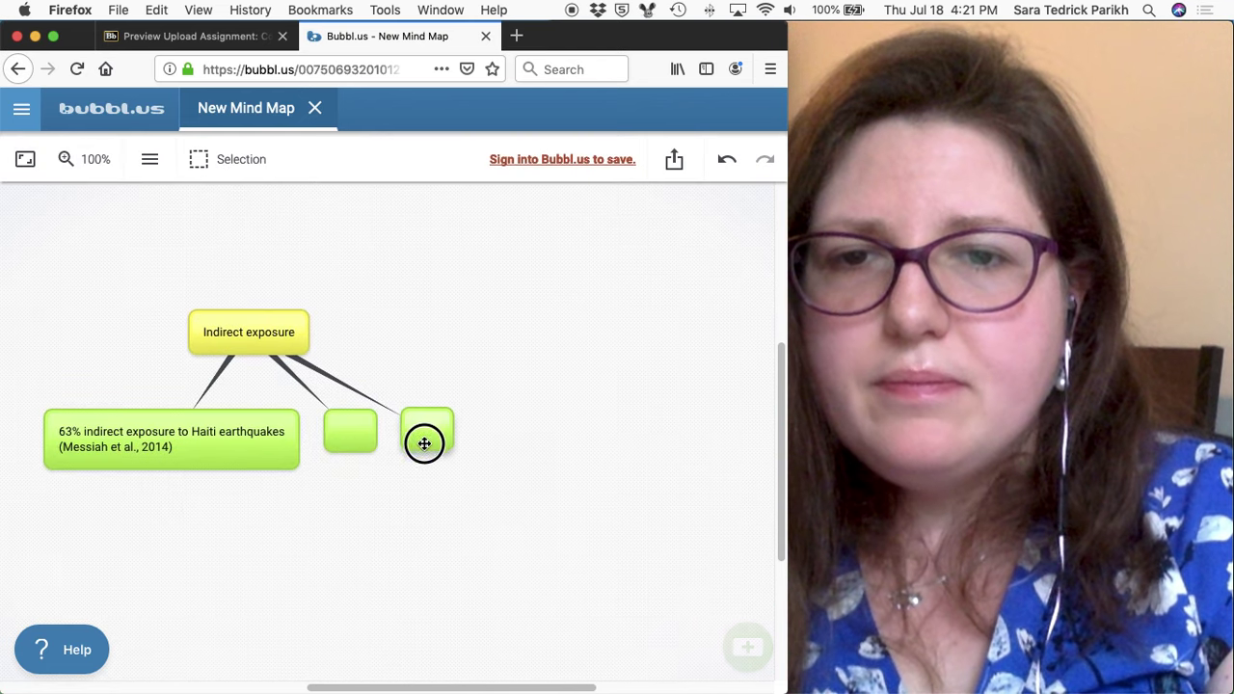
left_click_drag(424, 444, 333, 528)
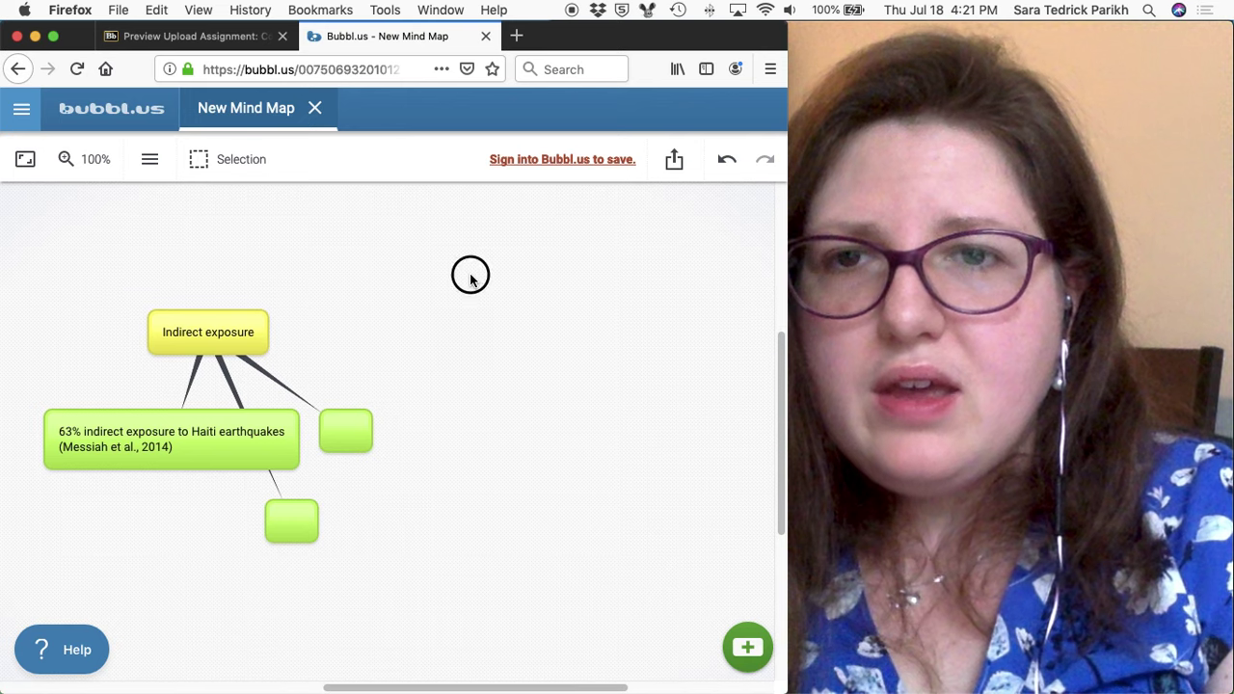
double_click(471, 277)
Create 'Mental health symptoms' with an empty child and attach it right of Indirect exposure.
scroll(489, 470, "down", 3)
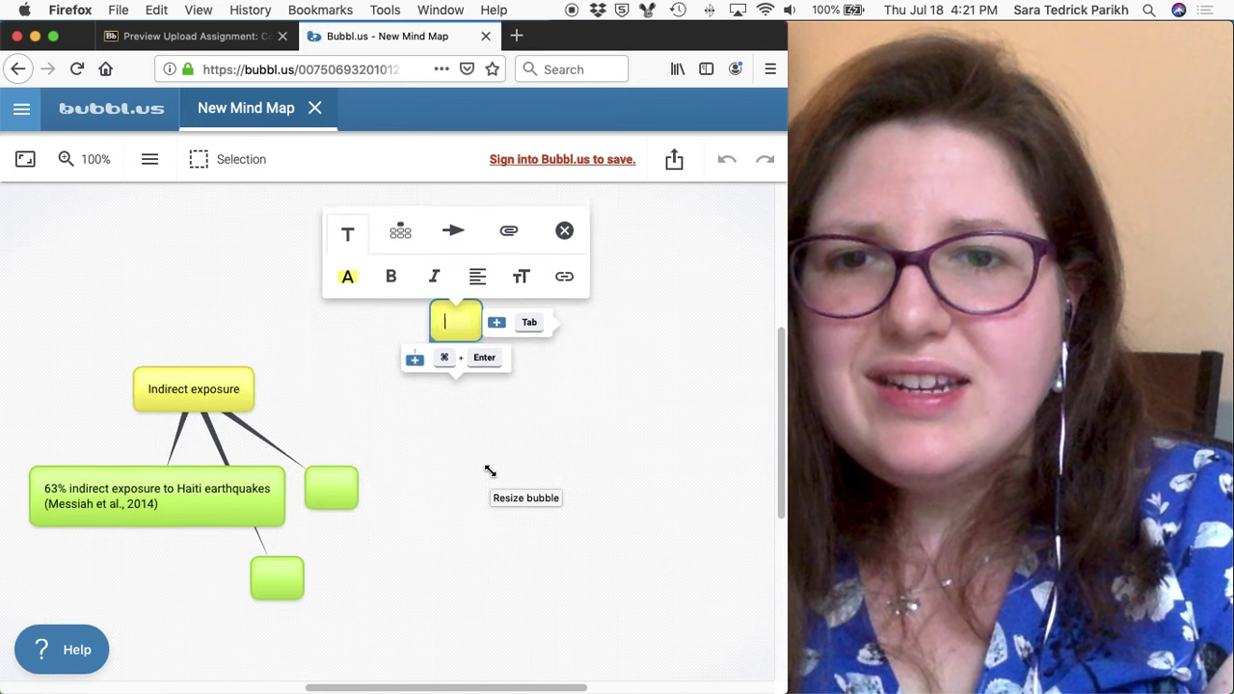
type("Me")
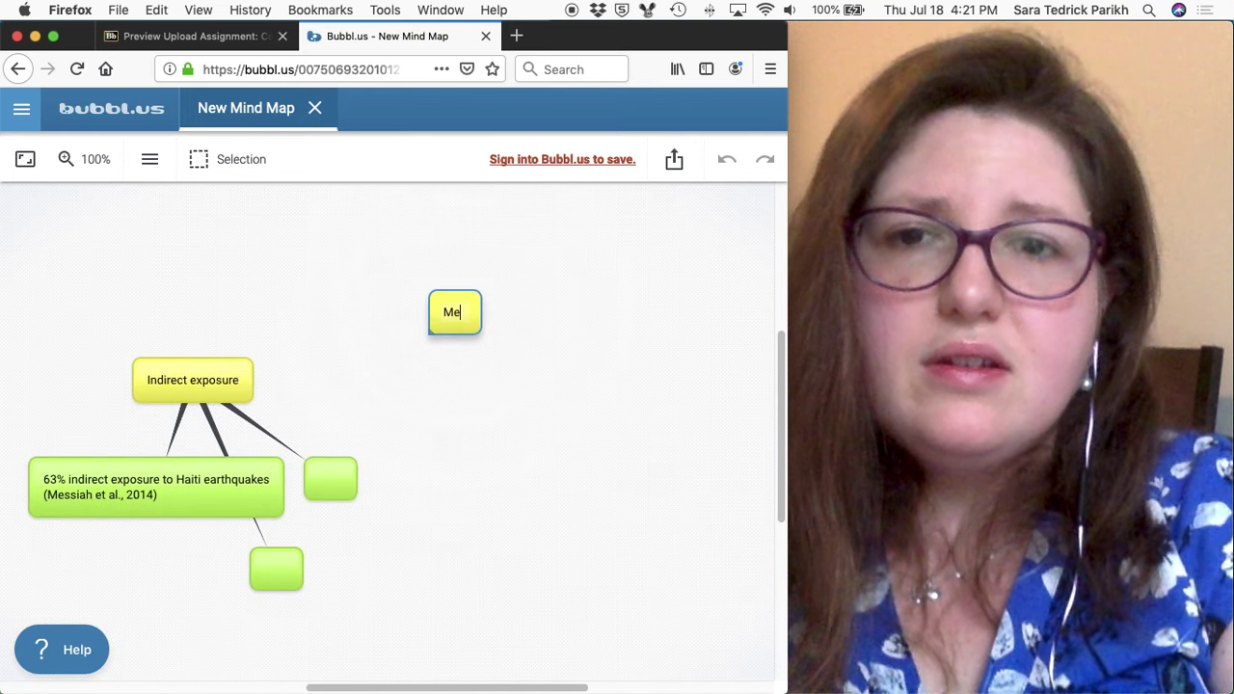
type("ntal health symptoms")
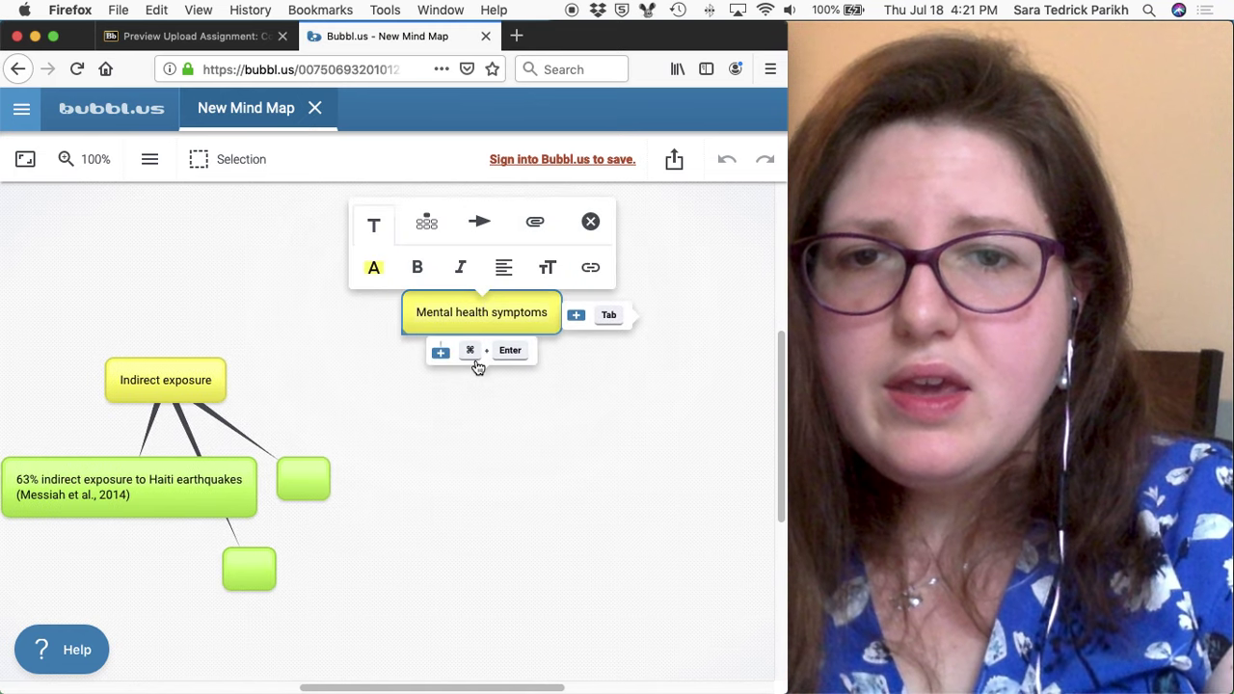
left_click(476, 358)
left_click(411, 505)
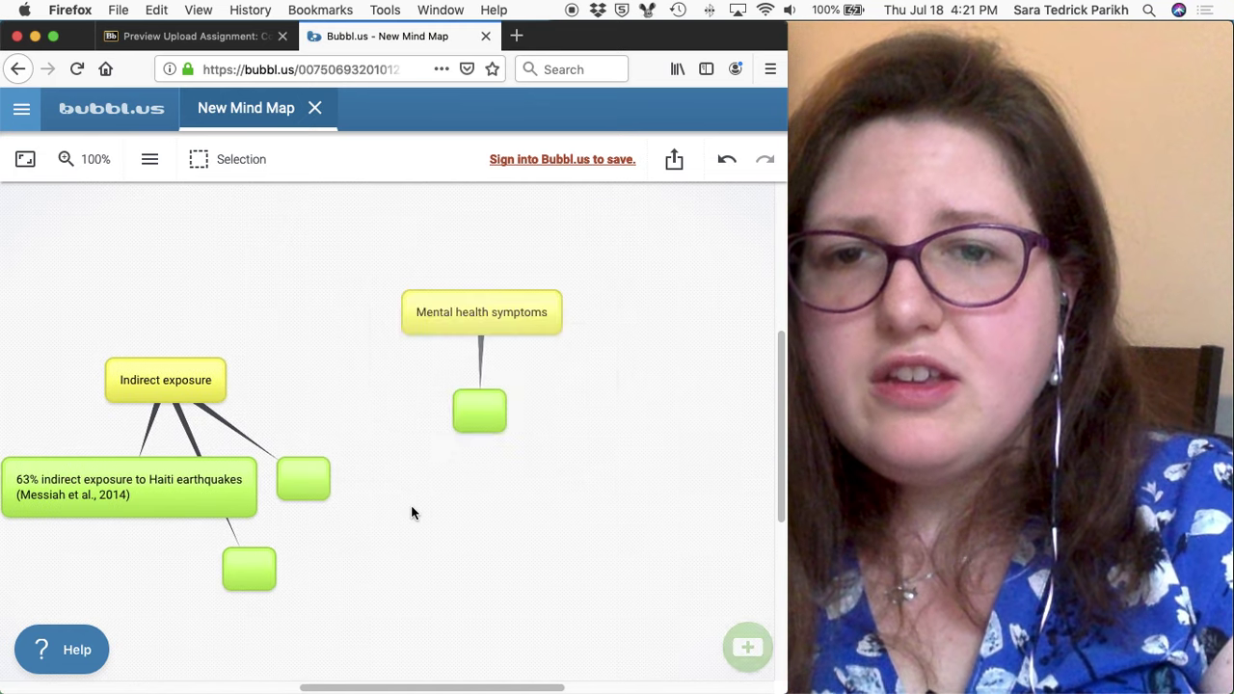
mouse_move(427, 316)
left_mouse_down()
mouse_move(424, 336)
mouse_move(443, 264)
mouse_move(454, 319)
mouse_move(347, 387)
mouse_move(363, 379)
left_mouse_up()
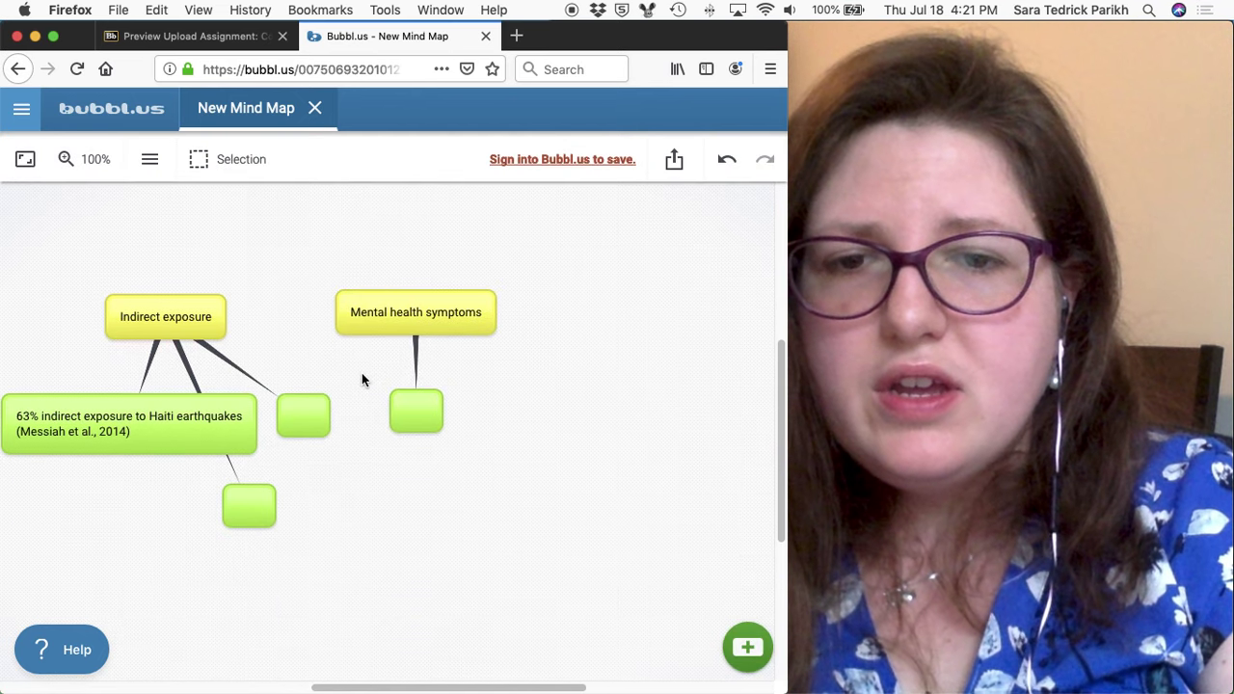
mouse_move(361, 312)
left_mouse_down()
mouse_move(229, 356)
mouse_move(188, 321)
left_mouse_up()
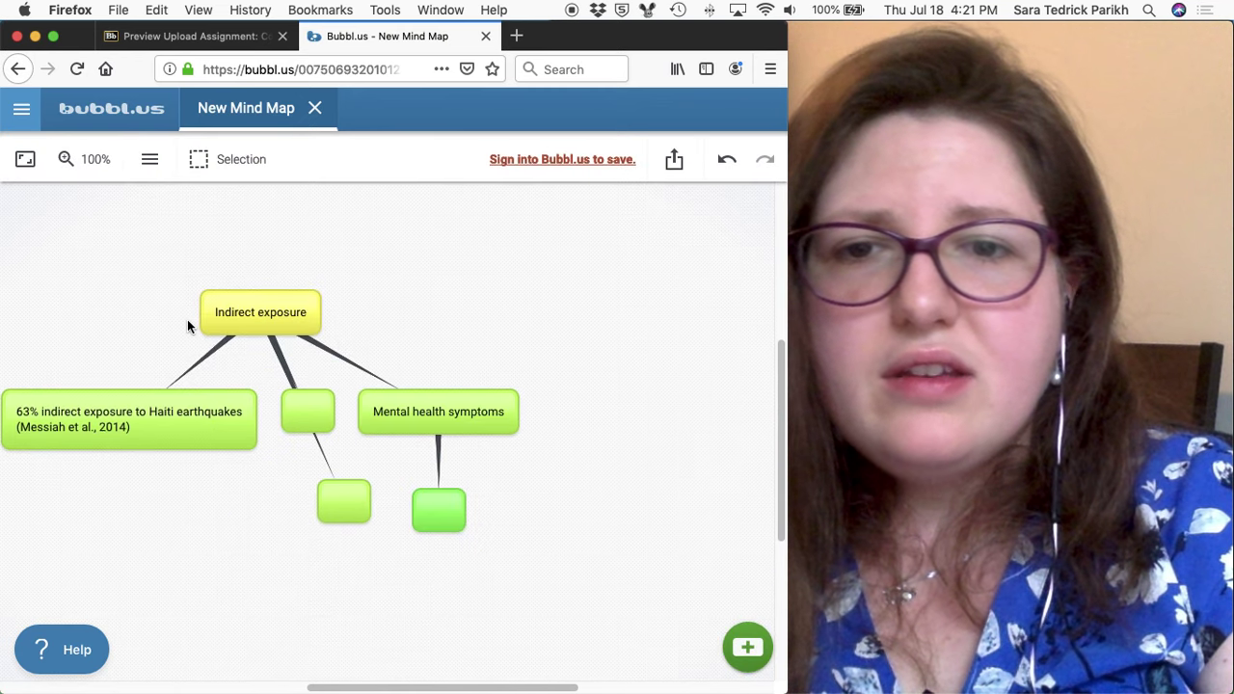
mouse_move(485, 424)
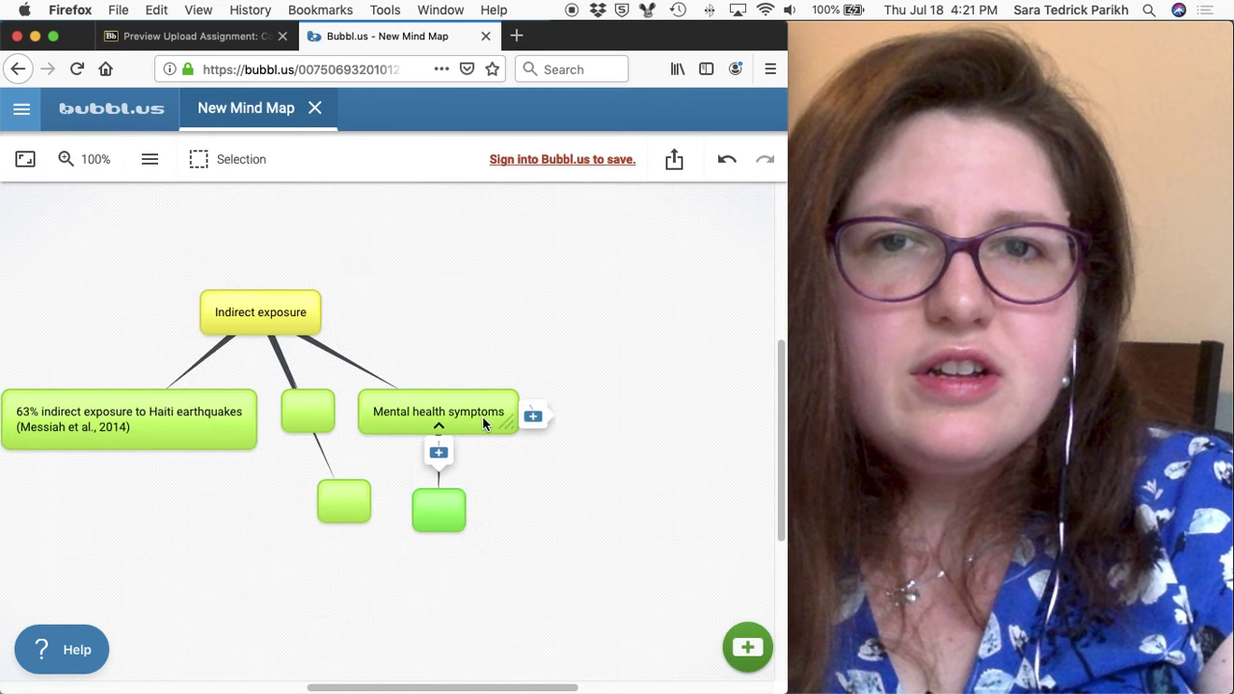
mouse_move(485, 422)
left_mouse_down()
mouse_move(597, 372)
mouse_move(434, 386)
mouse_move(512, 311)
mouse_move(601, 347)
mouse_move(678, 306)
left_mouse_up()
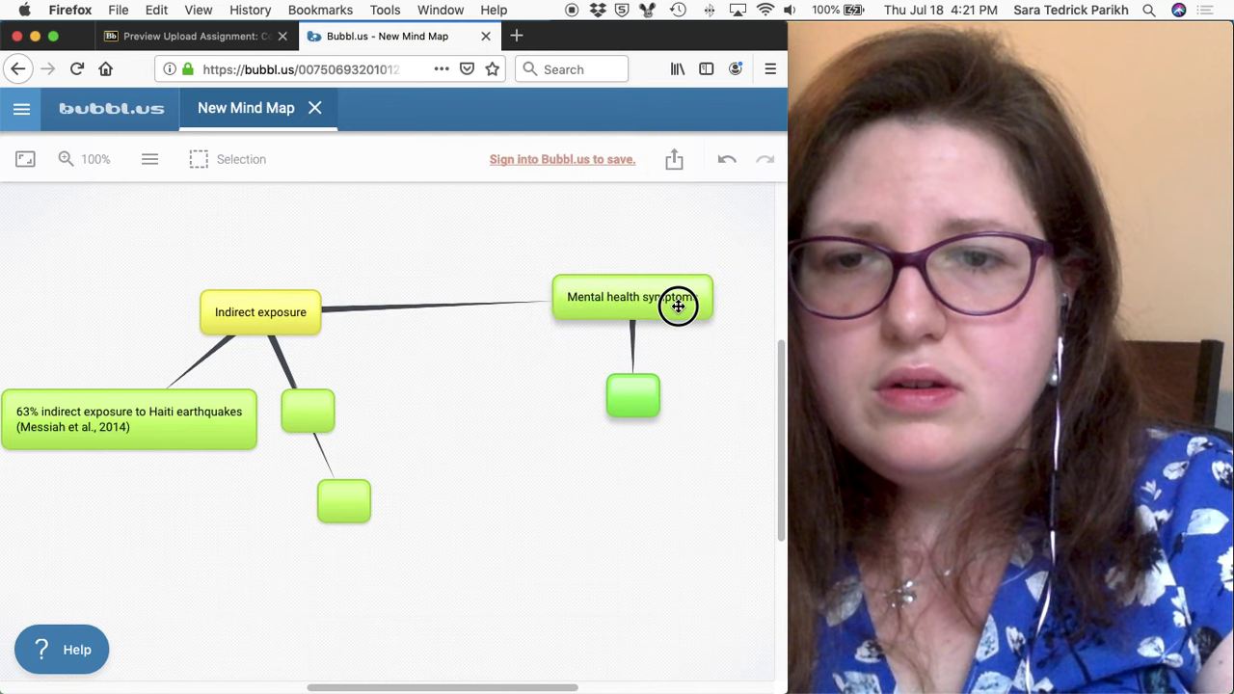
right_click(501, 322)
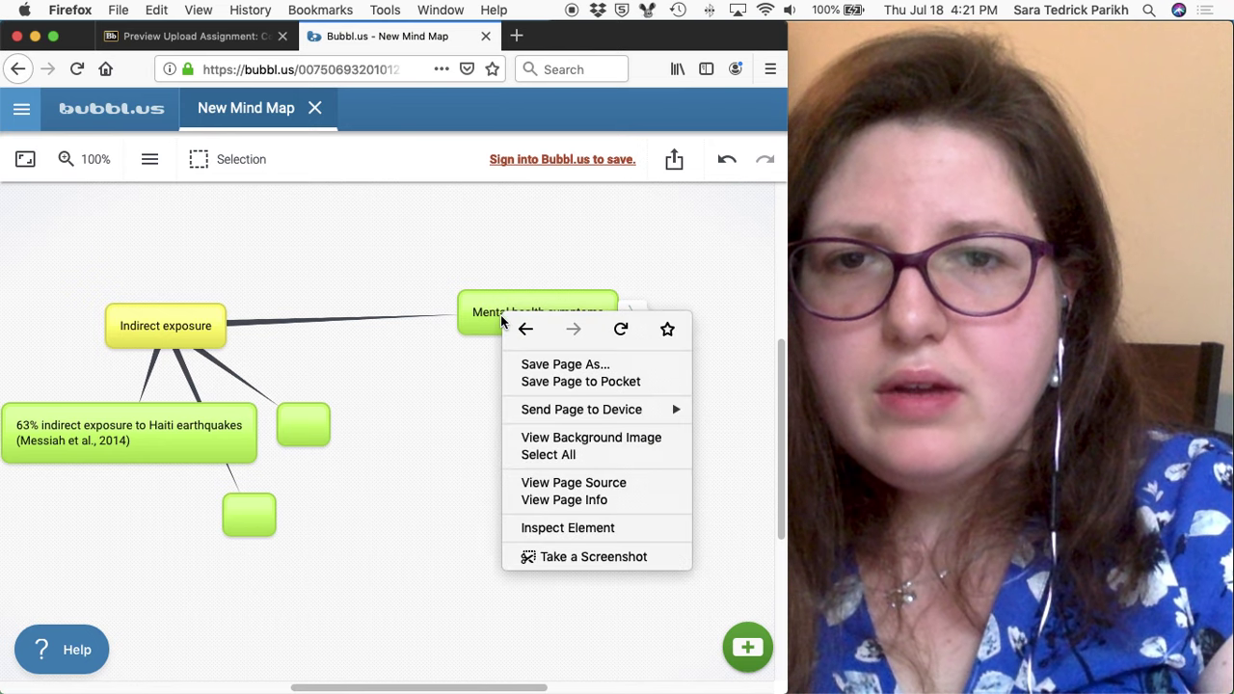
left_click(490, 311)
left_click(500, 311)
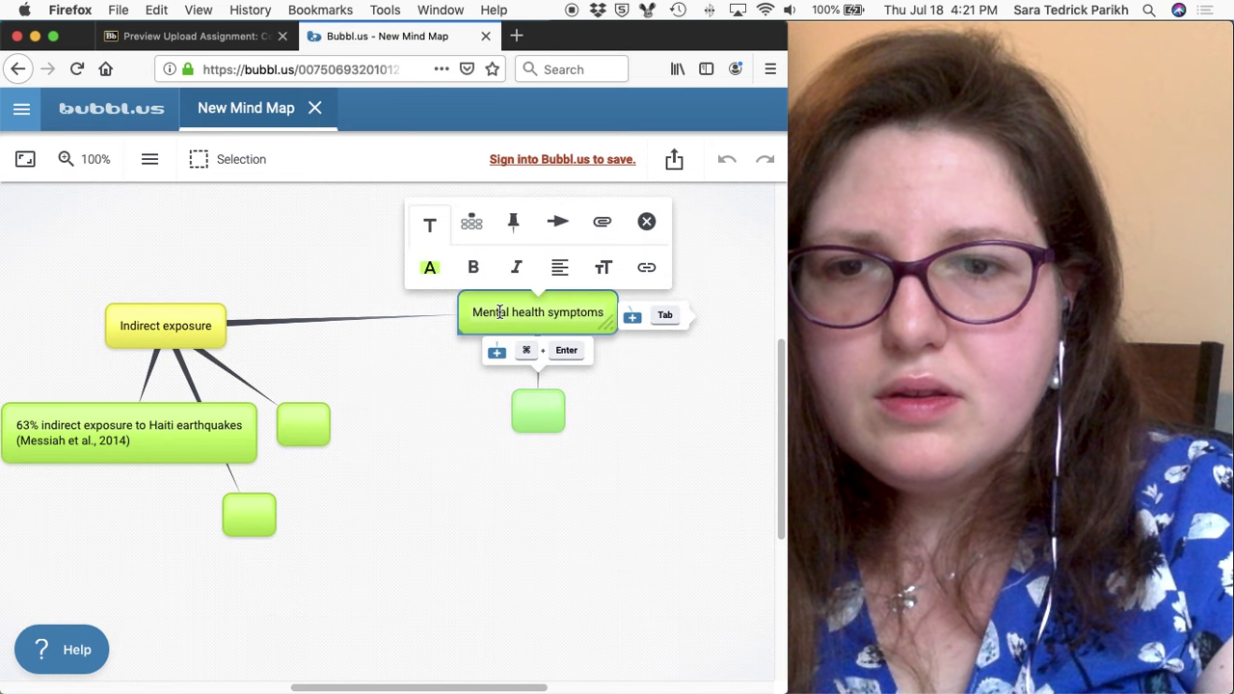
left_click(472, 225)
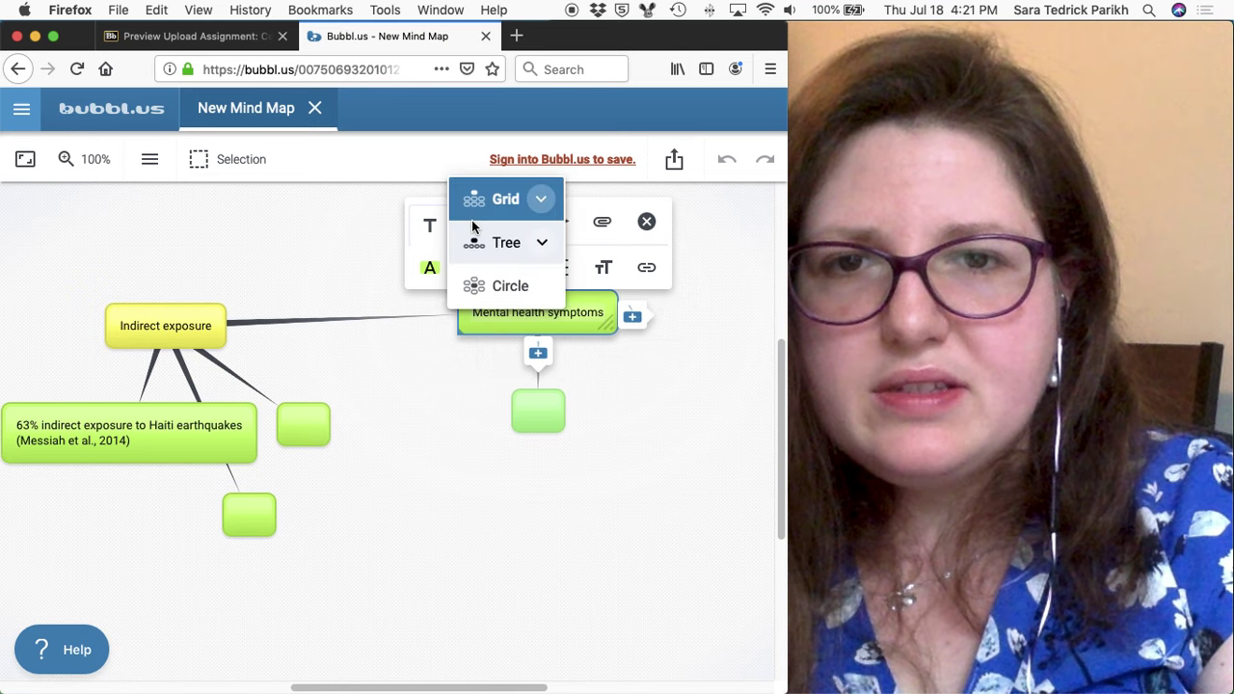
left_click(541, 199)
left_click(367, 370)
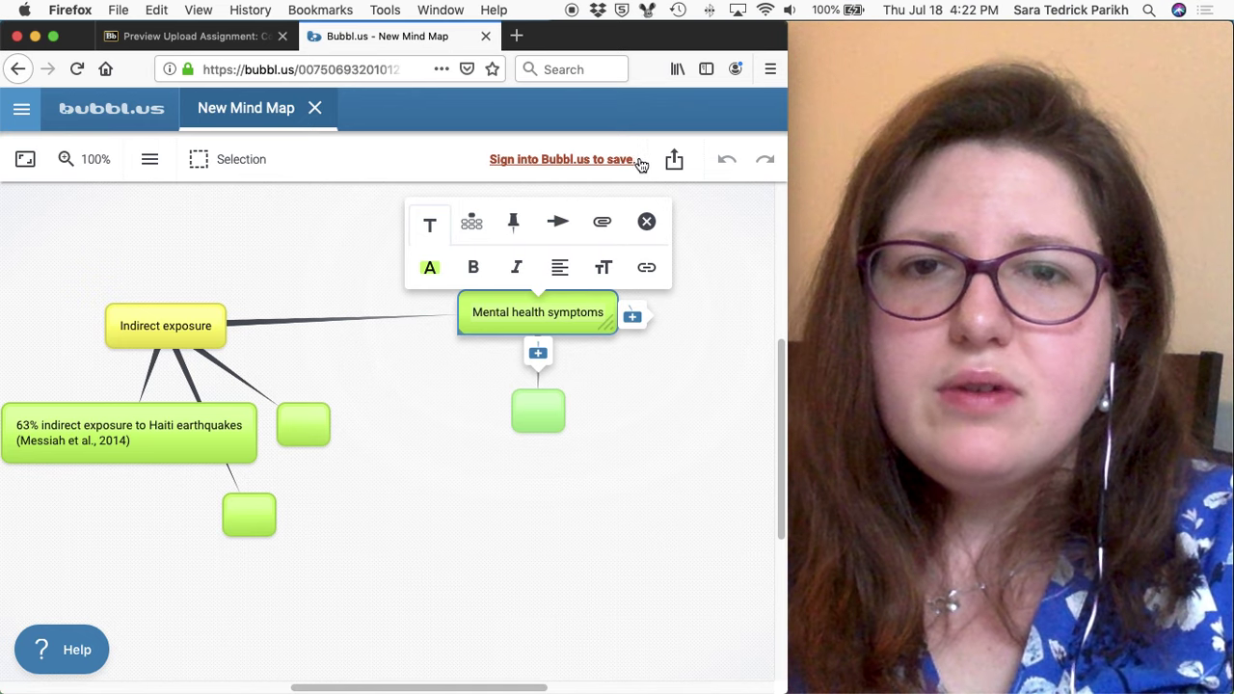
left_click(674, 161)
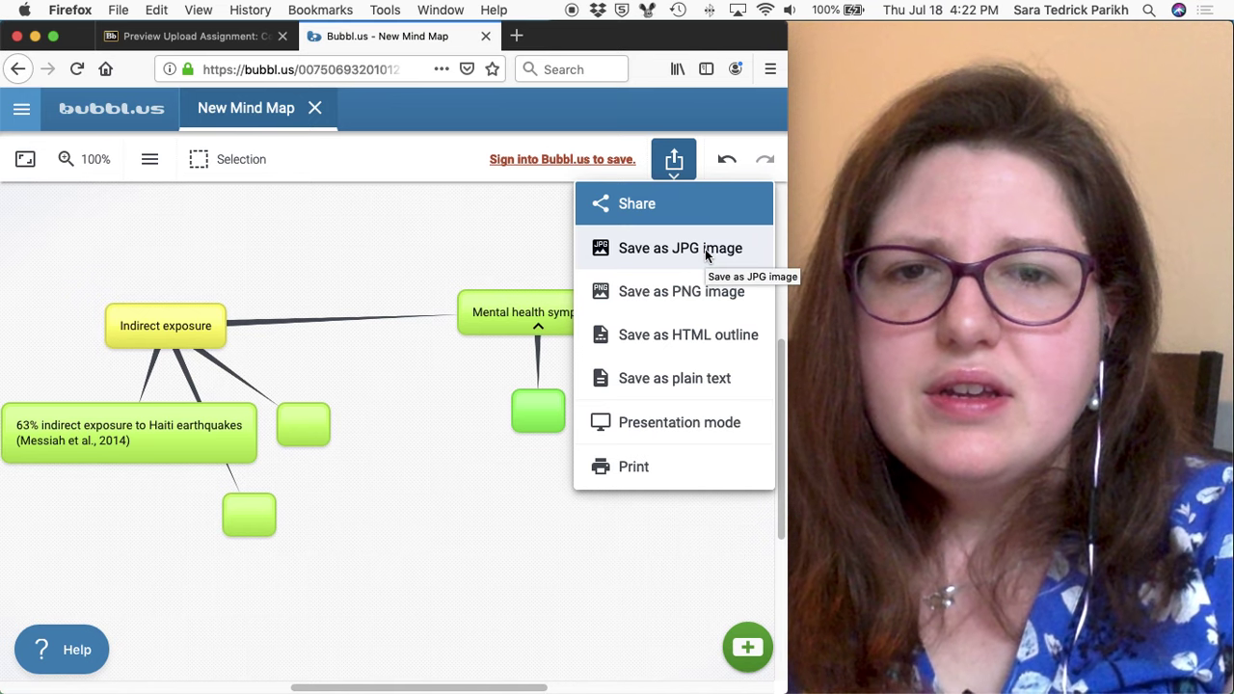
Print the mind map on one Letter page in landscape, fitted to page.
left_click(676, 472)
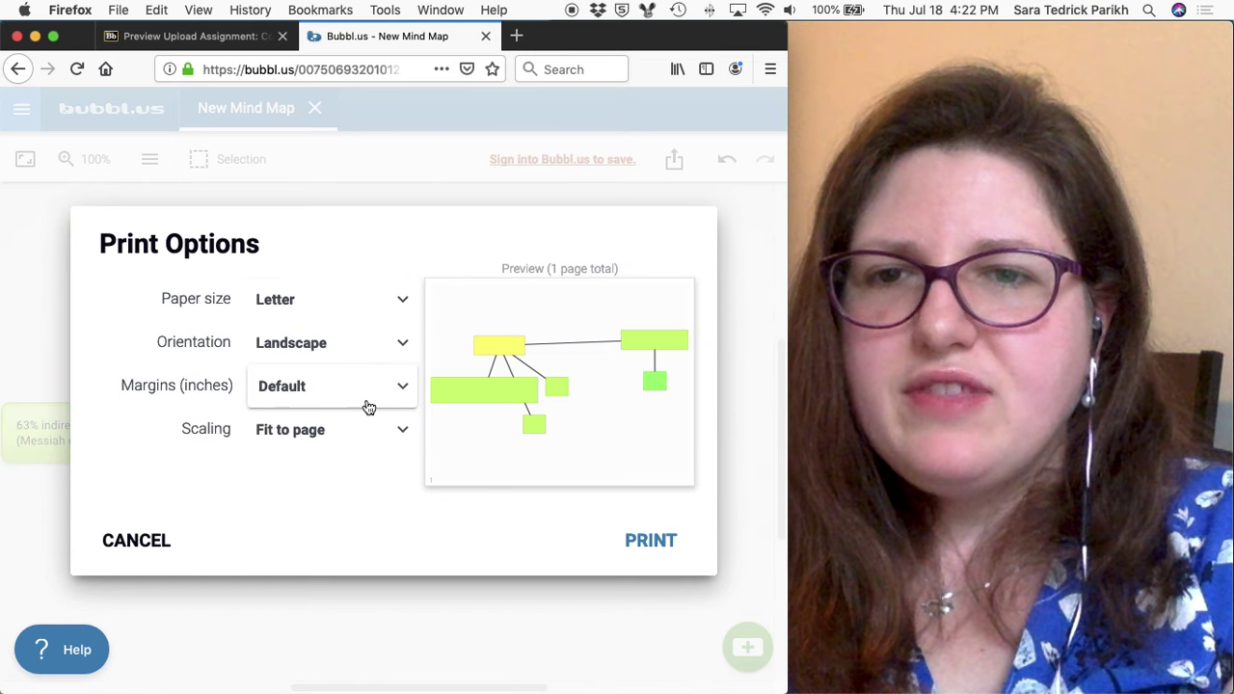
left_click(662, 540)
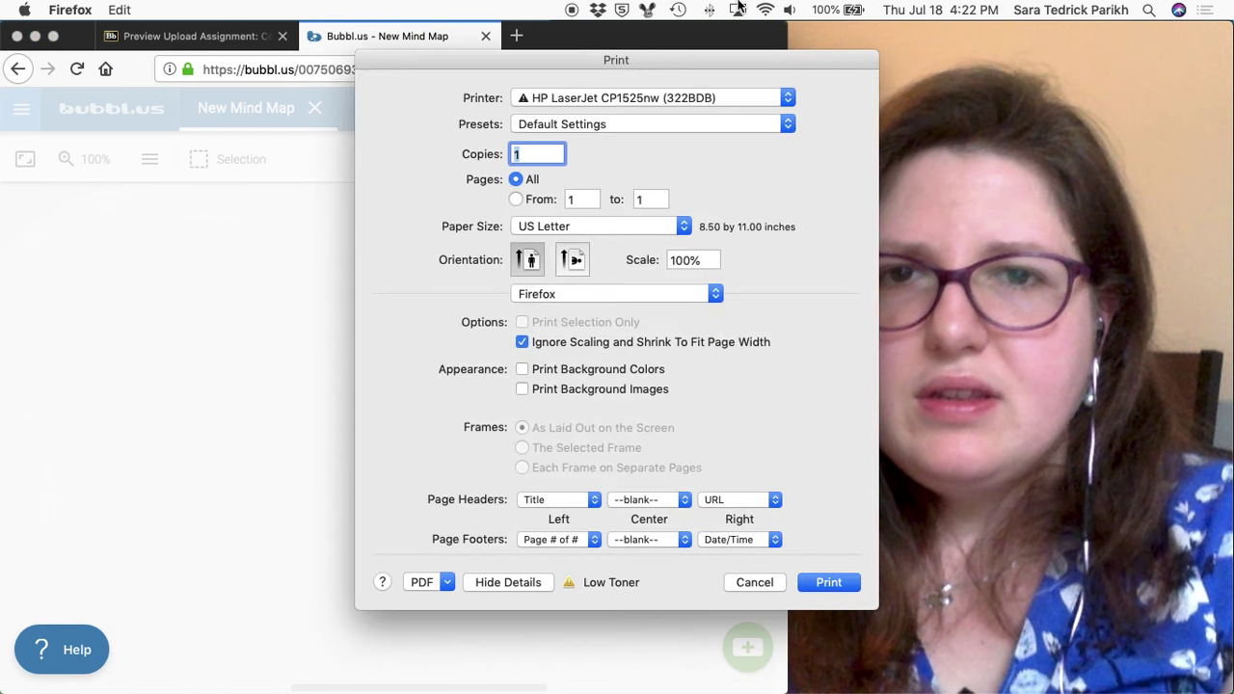
Send the printout as 'Bubbl.us - New Mind Map.pdf' to Preview and look it over.
left_click(706, 100)
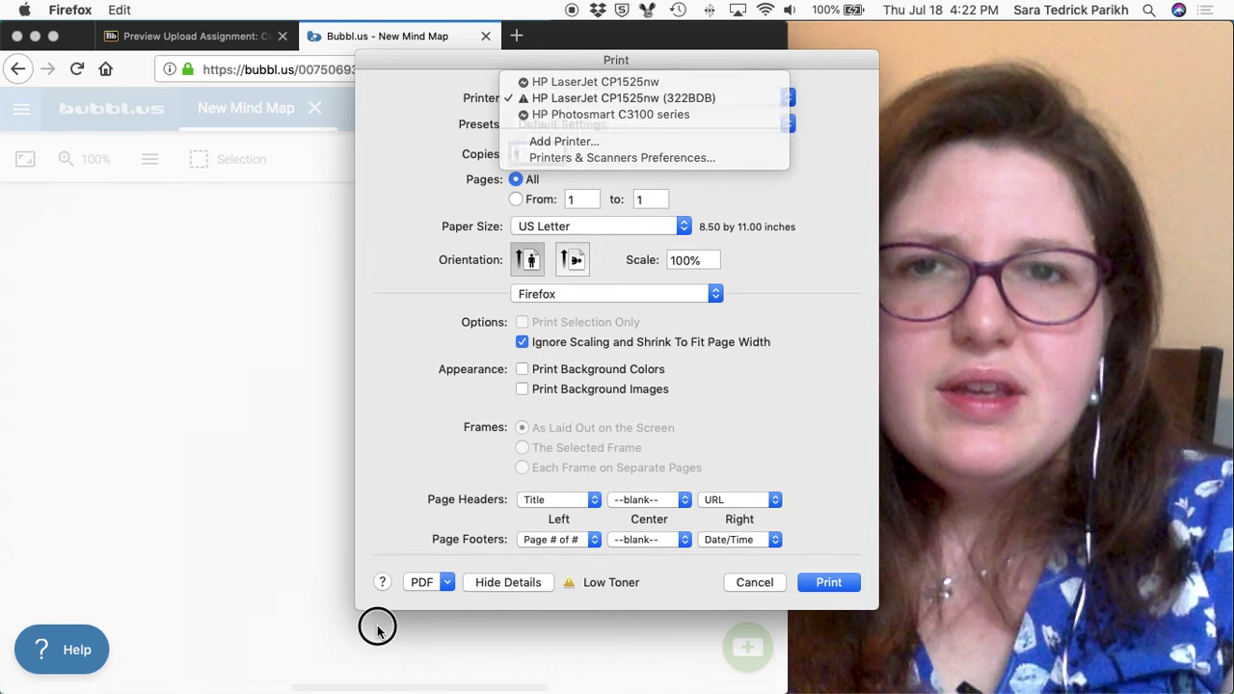
left_click(377, 627)
left_click(429, 582)
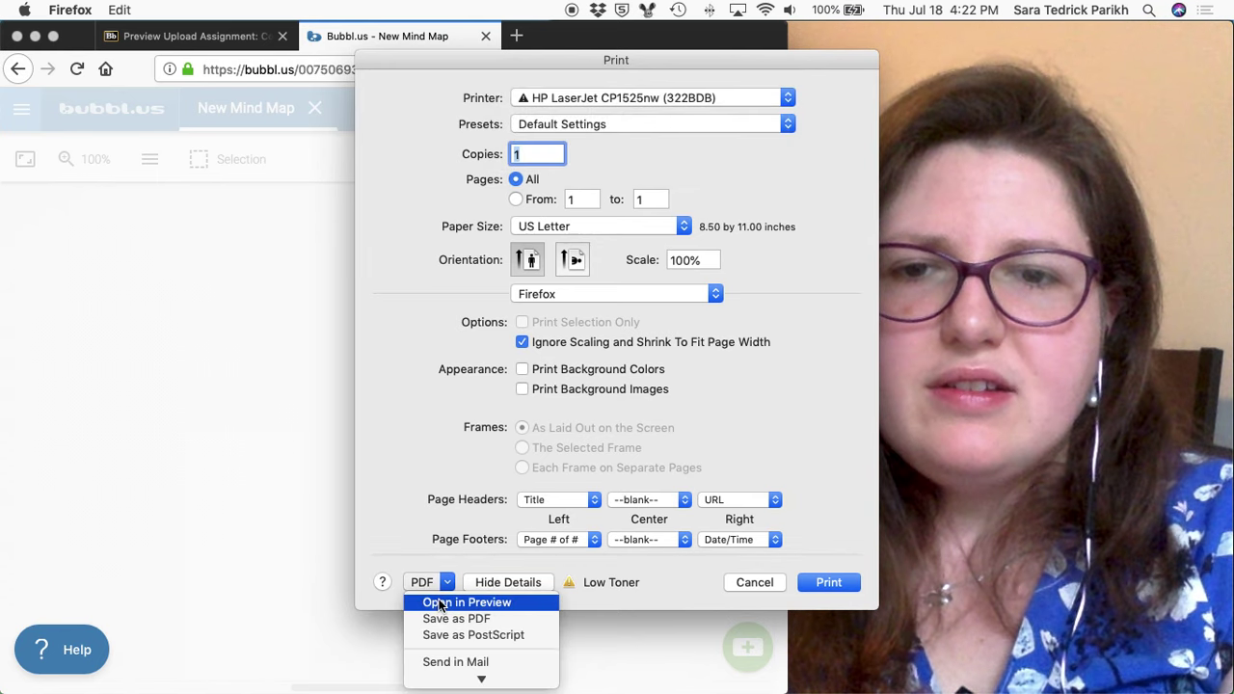
left_click(439, 601)
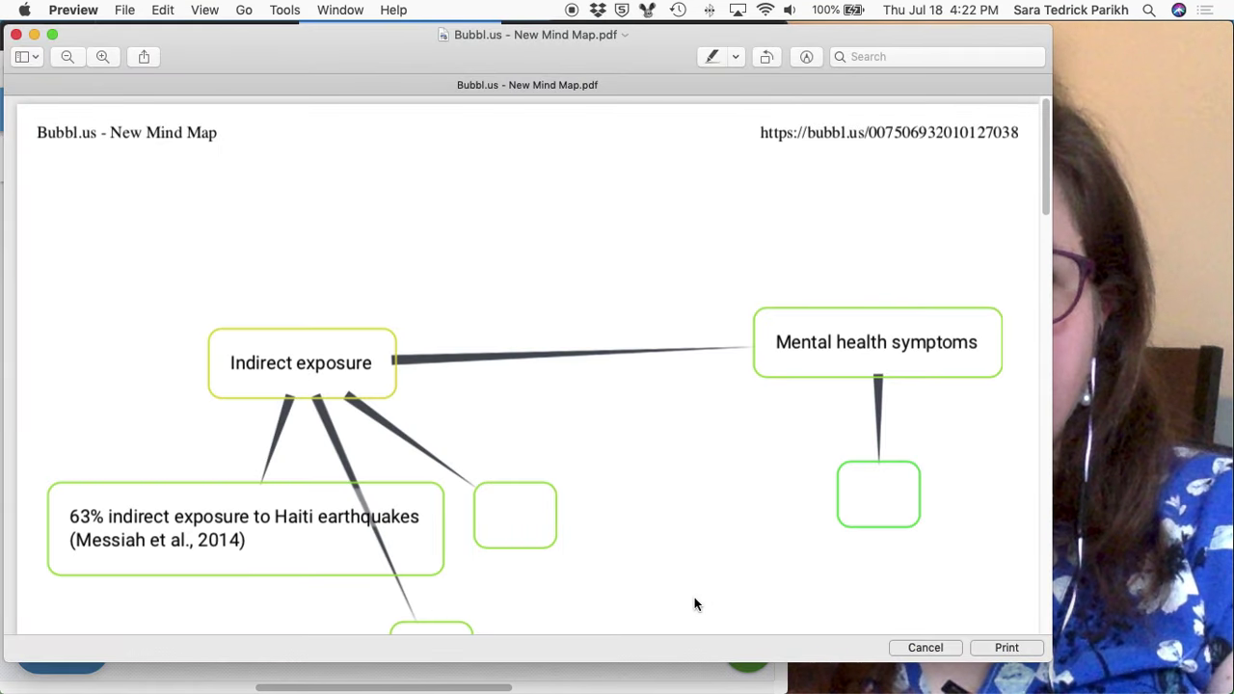
scroll(694, 600, "down", 5)
scroll(694, 600, "up", 5)
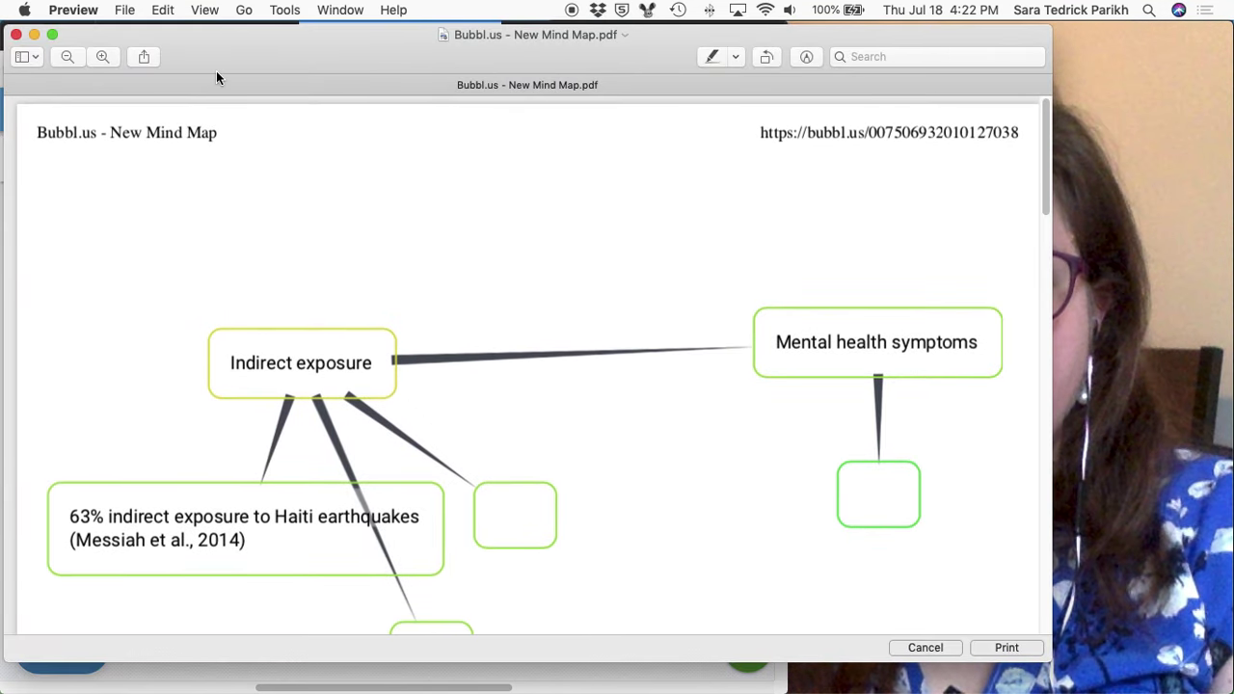
left_click(16, 36)
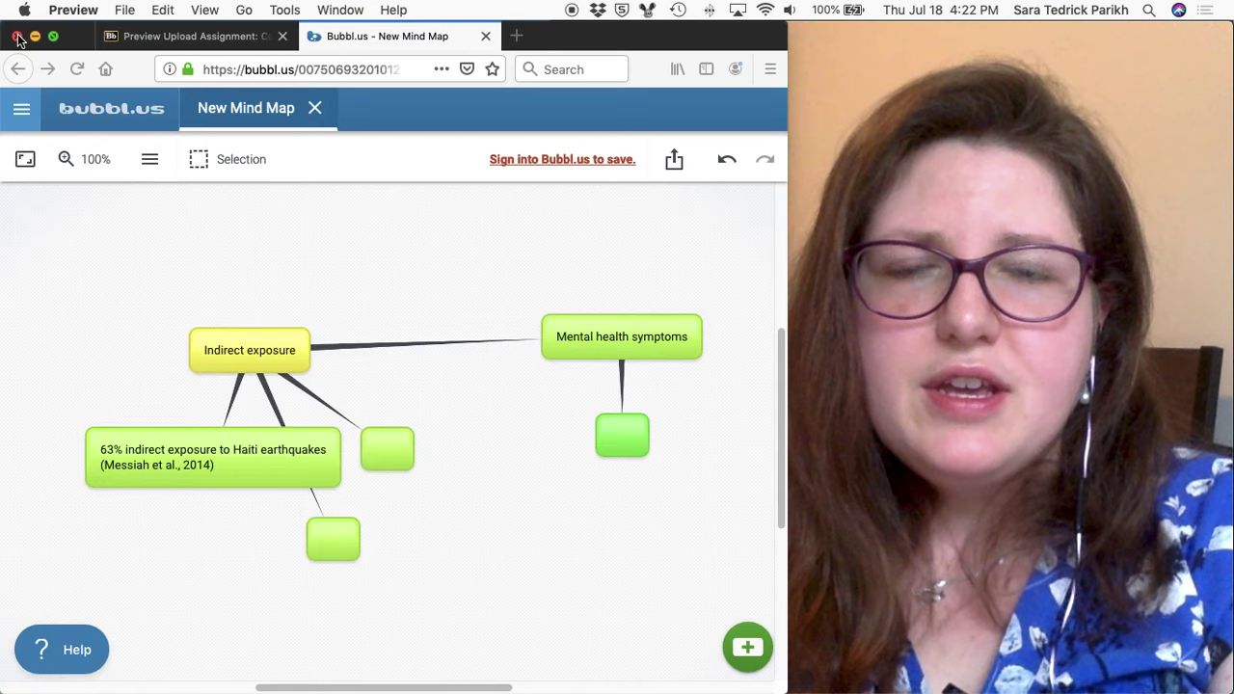